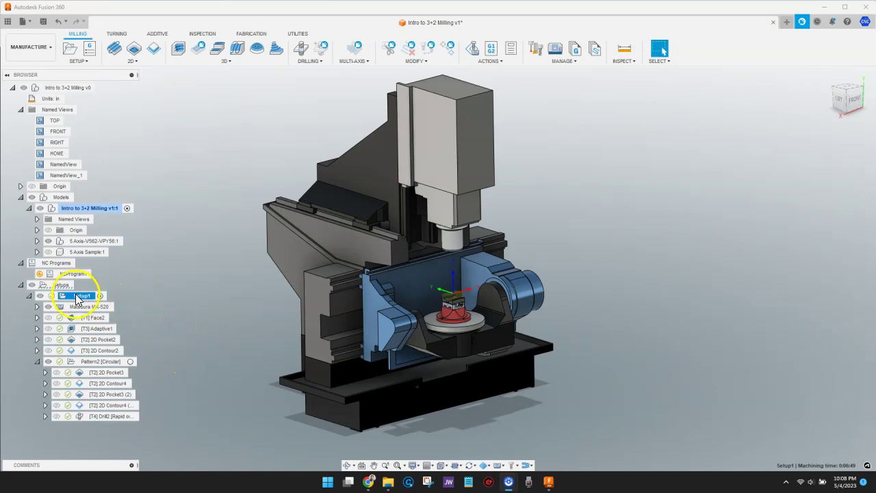
Play Setup1's machine simulation on the Matsuura MX-520, then switch to the NamedView_1 view.
{"action": "right_click", "coordinate": [77, 300]}
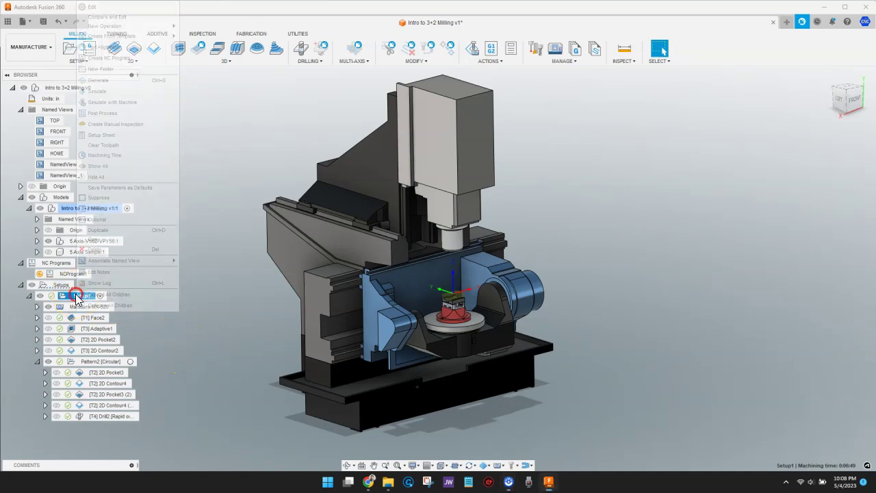
{"action": "left_click", "coordinate": [137, 103]}
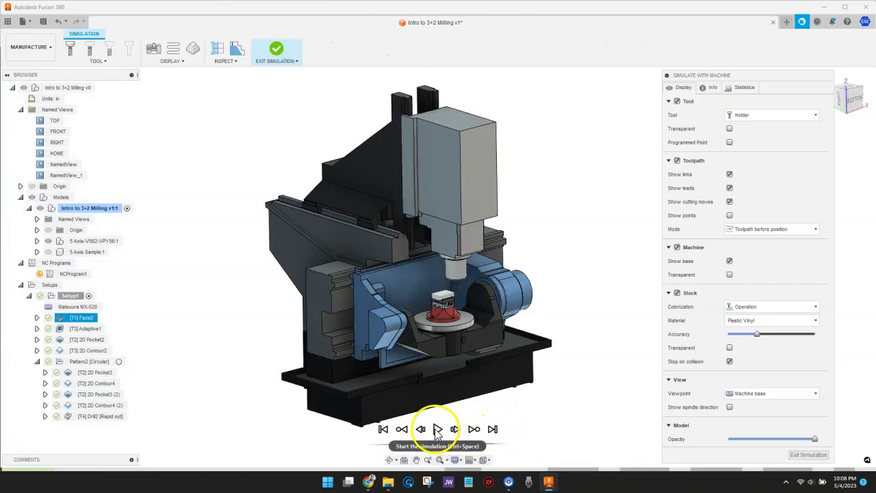
{"action": "left_click", "coordinate": [438, 430]}
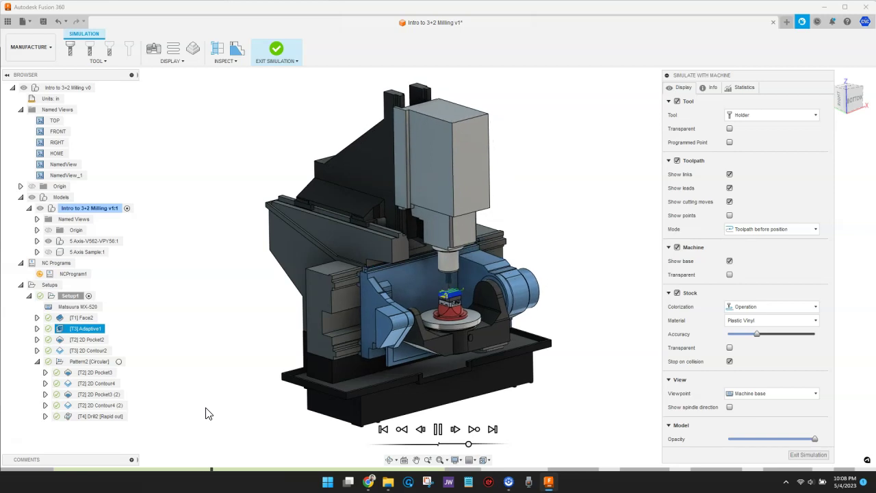
{"action": "double_click", "coordinate": [82, 175]}
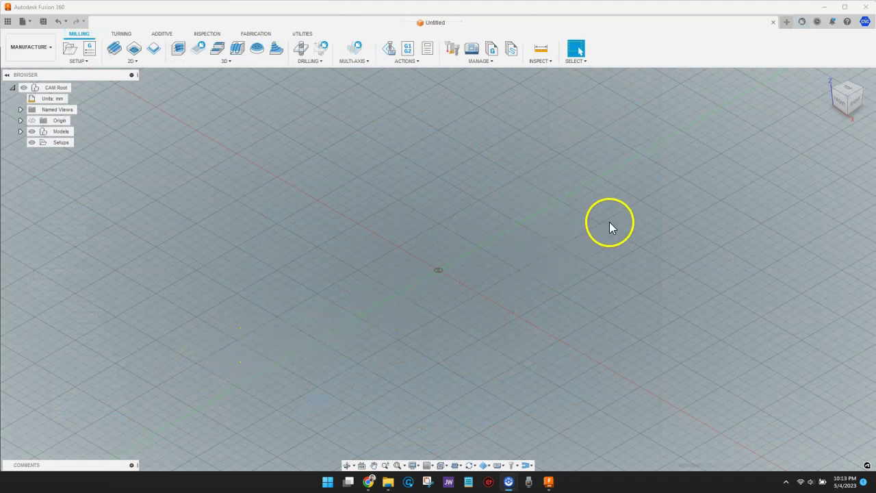
In Preferences > Graphics, set Degraded selection display style to Normal display (with glow and halo).
{"action": "left_click", "coordinate": [865, 21]}
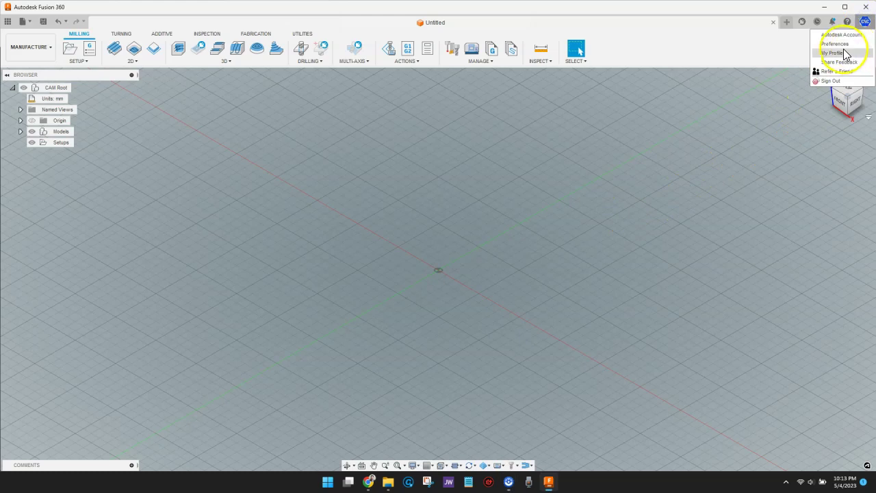
{"action": "left_click", "coordinate": [842, 53]}
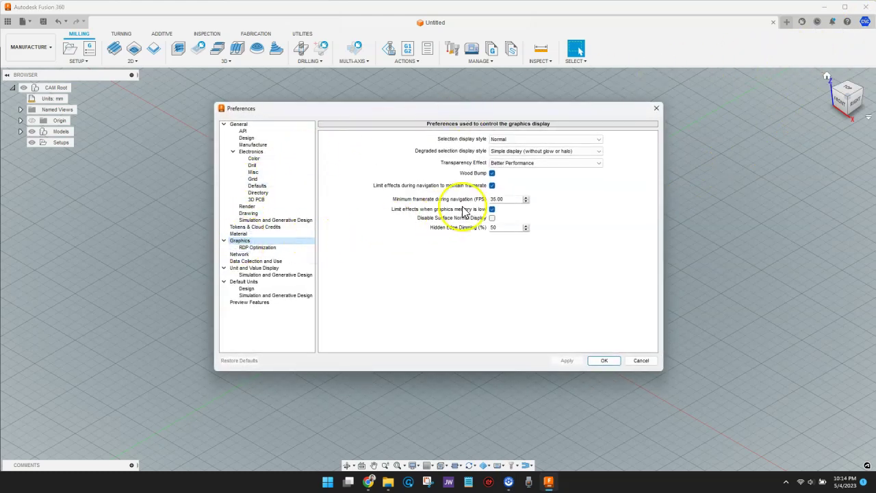
{"action": "left_click", "coordinate": [592, 151]}
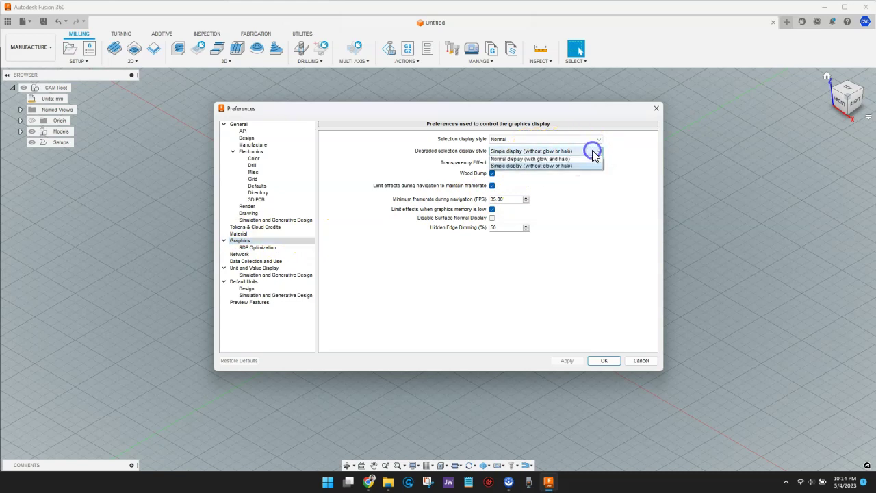
{"action": "left_click", "coordinate": [528, 158]}
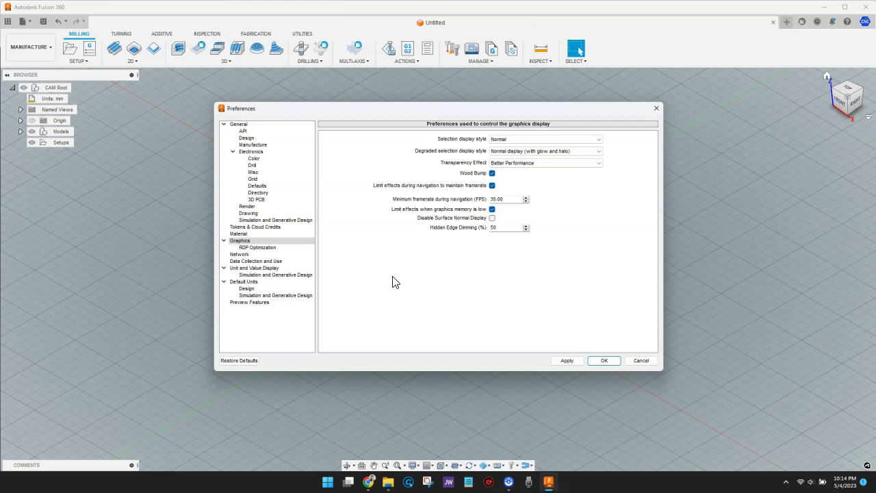
{"action": "left_click", "coordinate": [255, 304]}
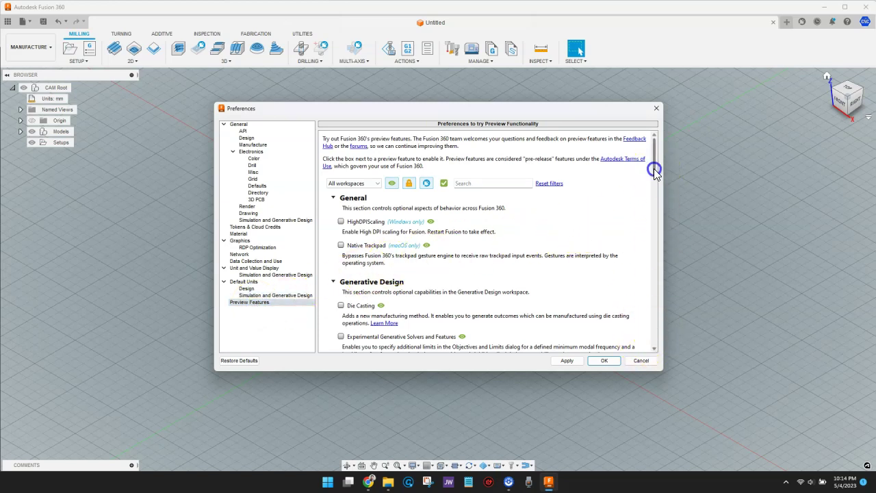
Enable Machine Axis Overtravel Reporting, join the preview program, and save the preferences.
{"action": "left_click_drag", "start_coordinate": [653, 168], "coordinate": [654, 283]}
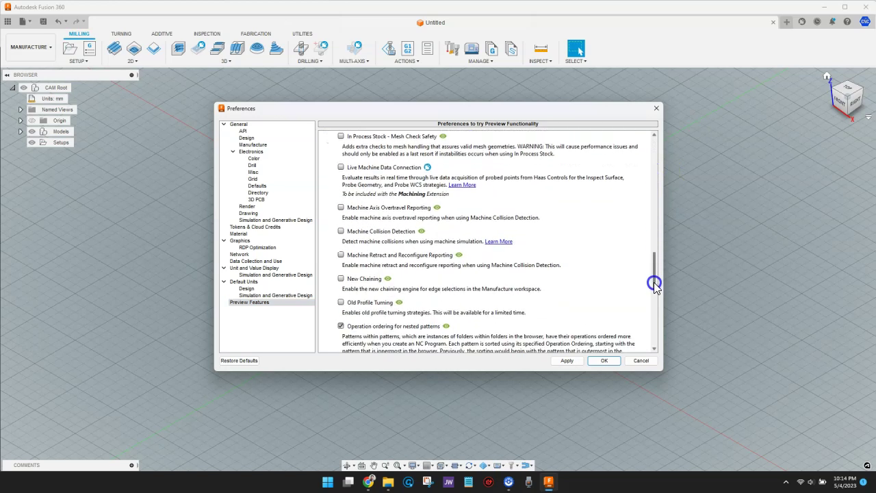
{"action": "left_click", "coordinate": [341, 207]}
{"action": "left_click", "coordinate": [456, 343]}
{"action": "left_click", "coordinate": [596, 361]}
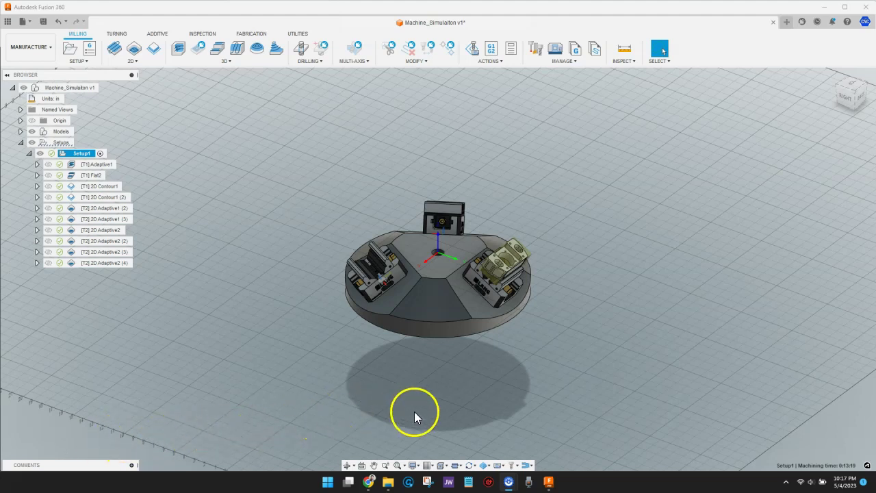
{"action": "scroll", "coordinate": [502, 385], "scroll_direction": "up", "scroll_amount": 3}
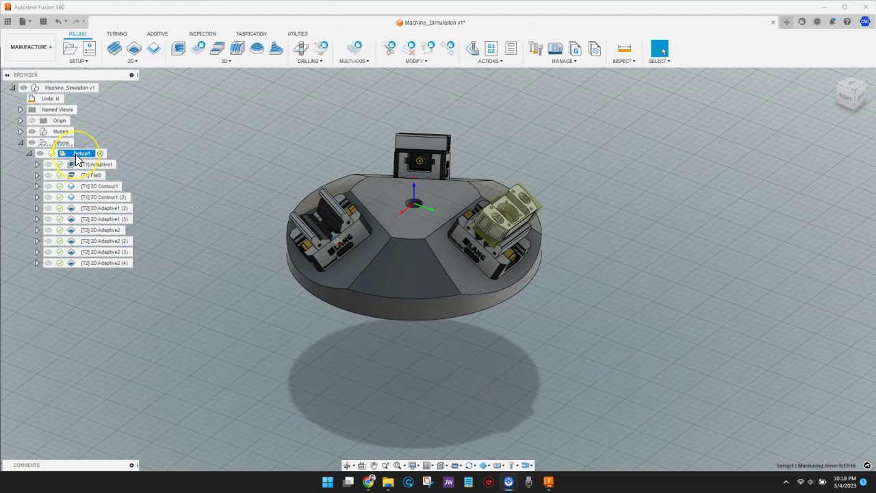
{"action": "left_click", "coordinate": [74, 263]}
{"action": "left_click", "coordinate": [79, 152]}
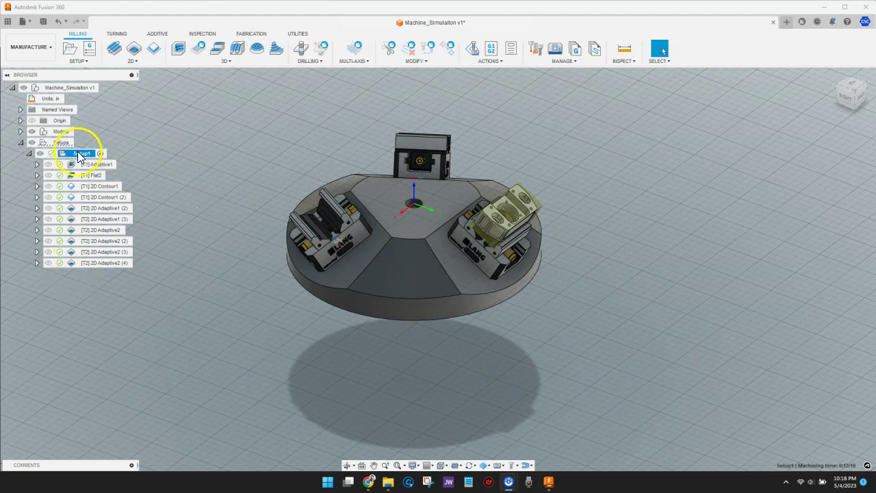
{"action": "left_click", "coordinate": [505, 64]}
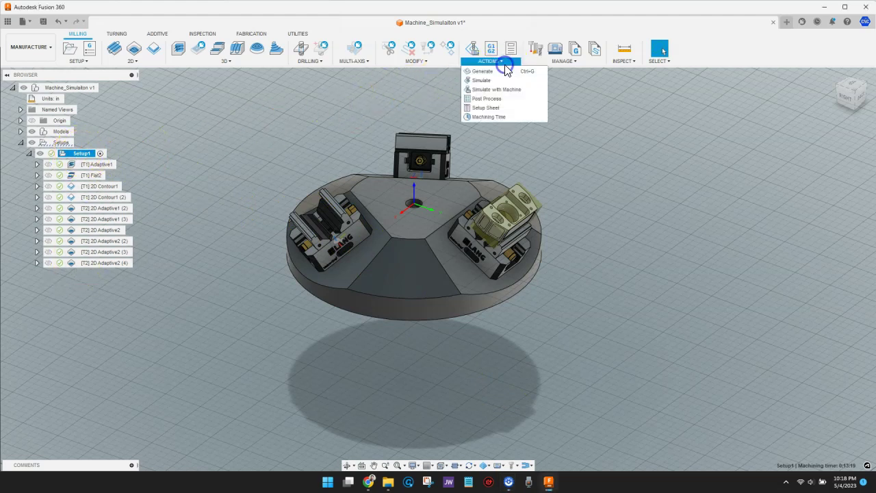
{"action": "left_click", "coordinate": [493, 83]}
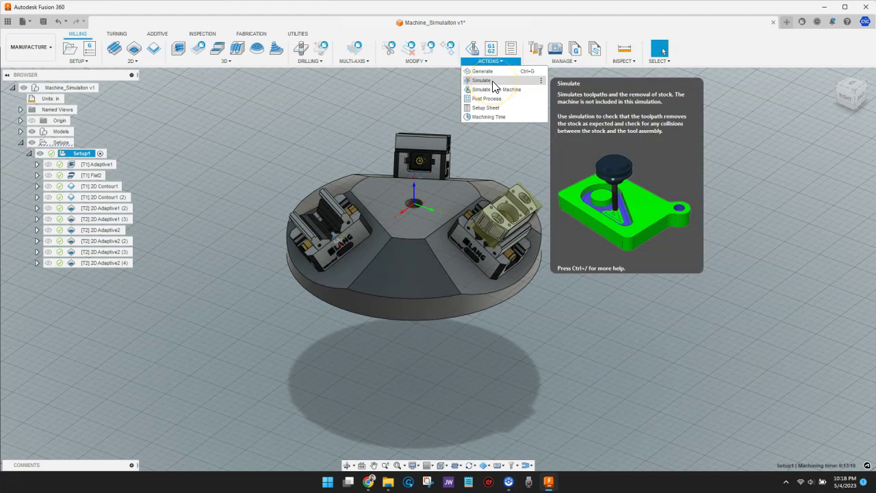
{"action": "left_click", "coordinate": [493, 81]}
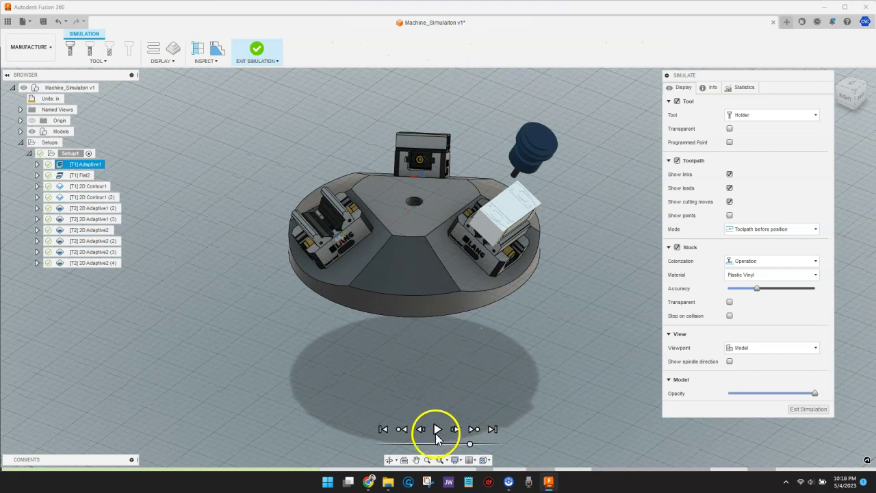
{"action": "left_click", "coordinate": [437, 431]}
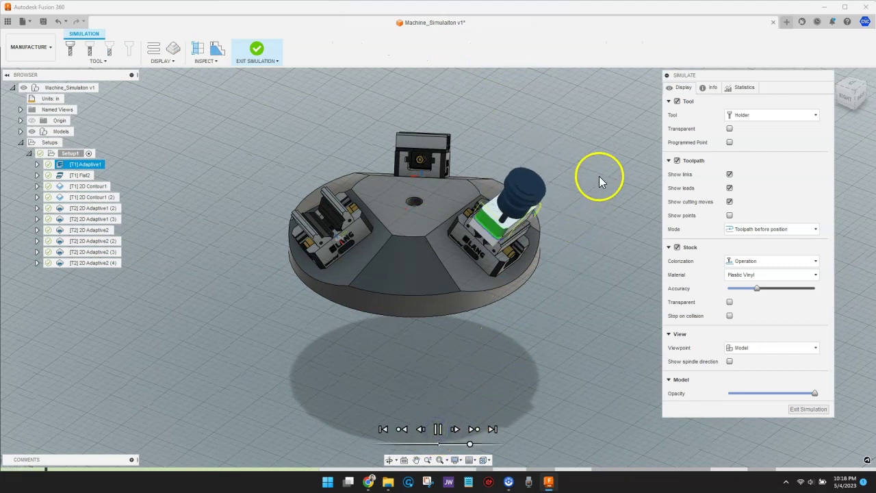
{"action": "scroll", "coordinate": [602, 174], "scroll_direction": "up", "scroll_amount": 4}
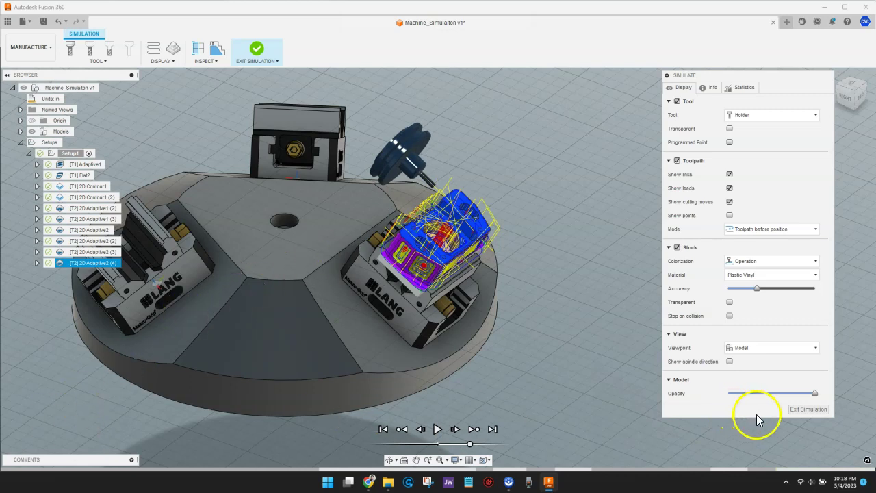
{"action": "left_click", "coordinate": [808, 409]}
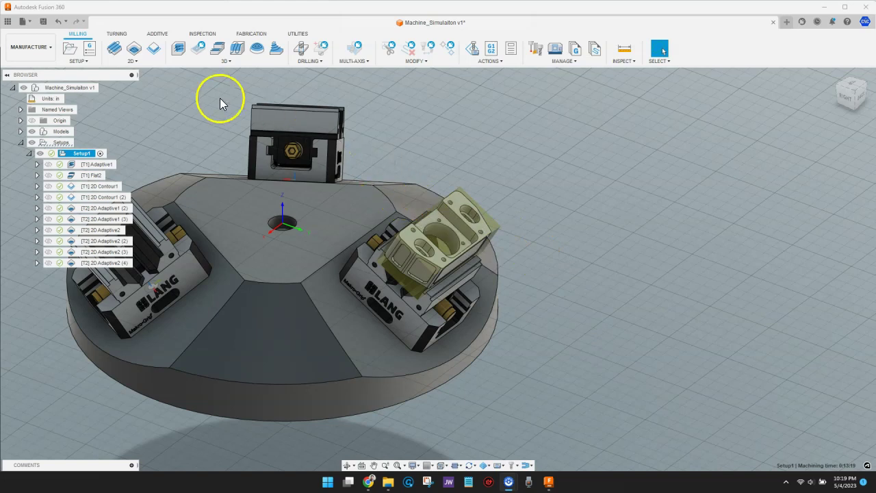
Edit Setup1 and browse the Fusion 360 machine library's vendor list.
{"action": "right_click", "coordinate": [78, 155]}
{"action": "left_click", "coordinate": [94, 161]}
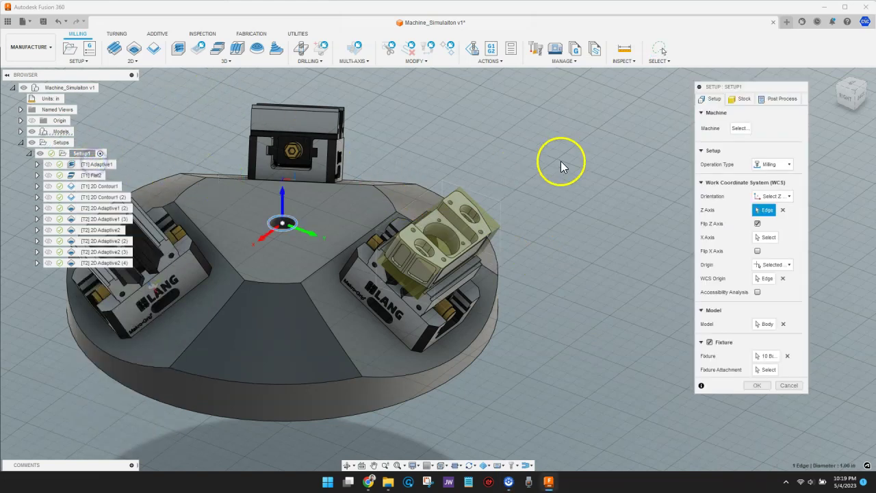
{"action": "left_click", "coordinate": [741, 129]}
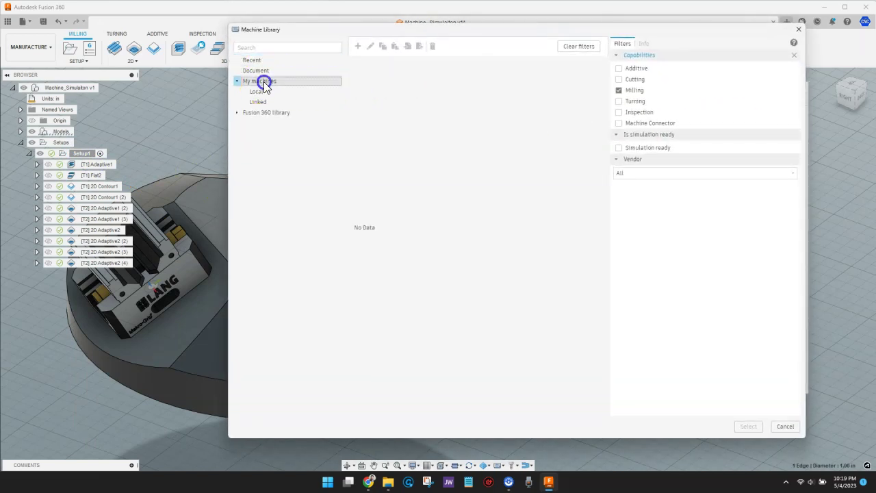
{"action": "left_click", "coordinate": [263, 81]}
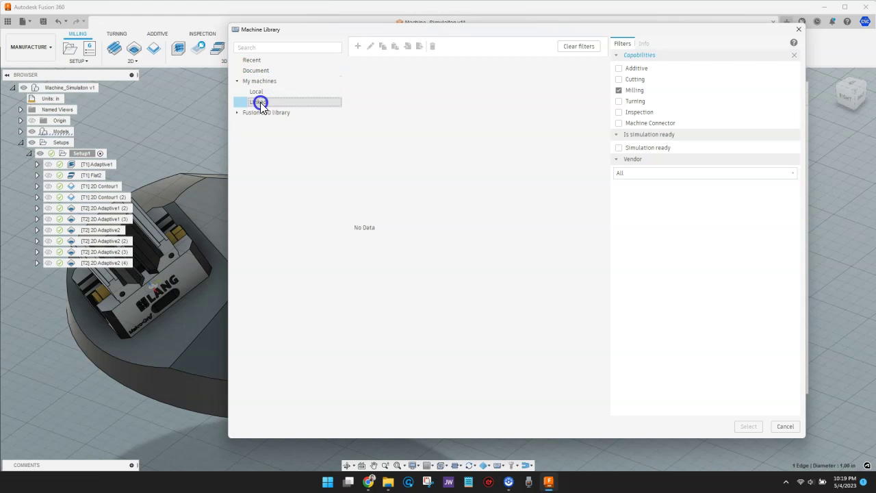
{"action": "left_click", "coordinate": [262, 101]}
{"action": "left_click", "coordinate": [260, 113]}
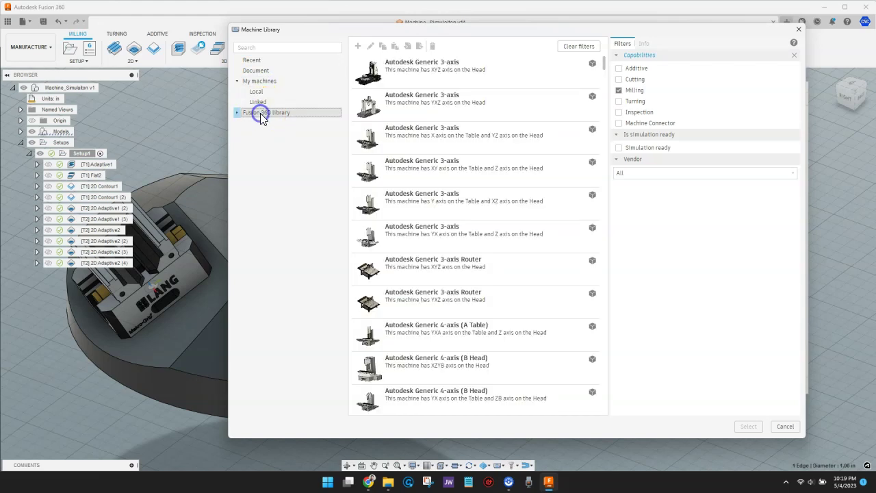
{"action": "left_click", "coordinate": [237, 112]}
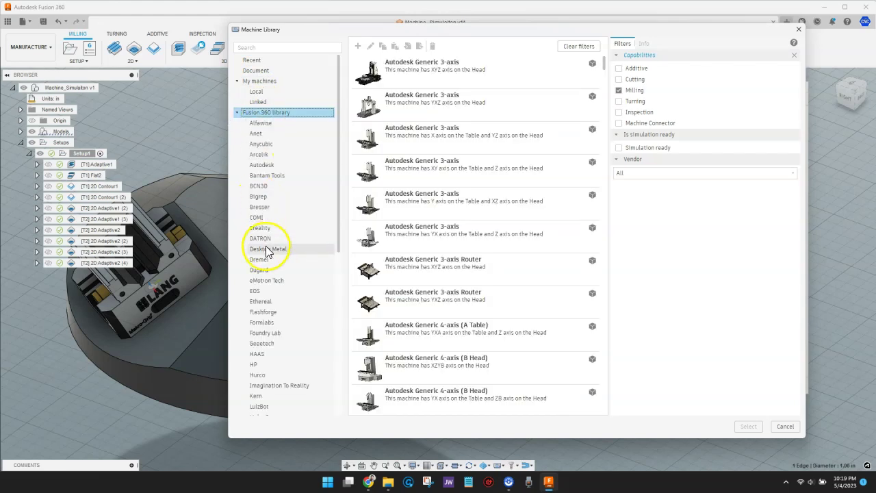
Filter the vendor to Matsuura and select the Matsuura MX-520 as the machine.
{"action": "scroll", "coordinate": [265, 246], "scroll_direction": "down", "scroll_amount": 4}
{"action": "scroll", "coordinate": [267, 246], "scroll_direction": "down", "scroll_amount": 3}
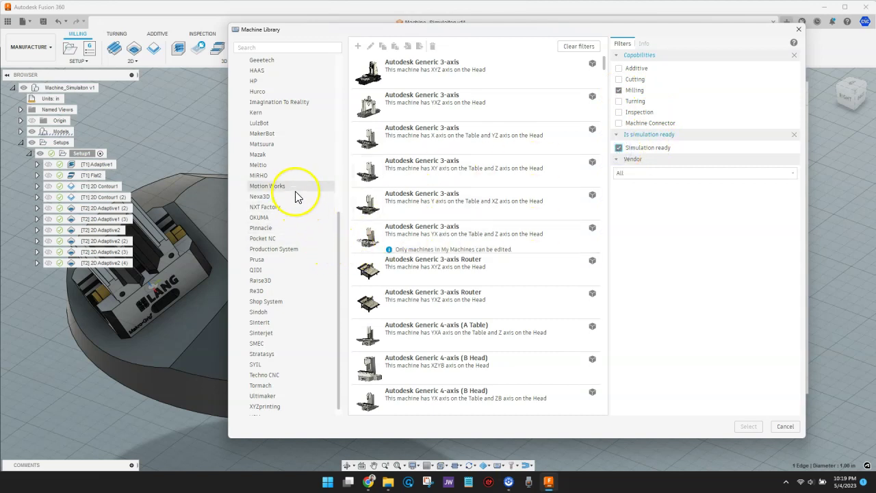
{"action": "scroll", "coordinate": [308, 195], "scroll_direction": "up", "scroll_amount": 2}
{"action": "left_click", "coordinate": [283, 208]}
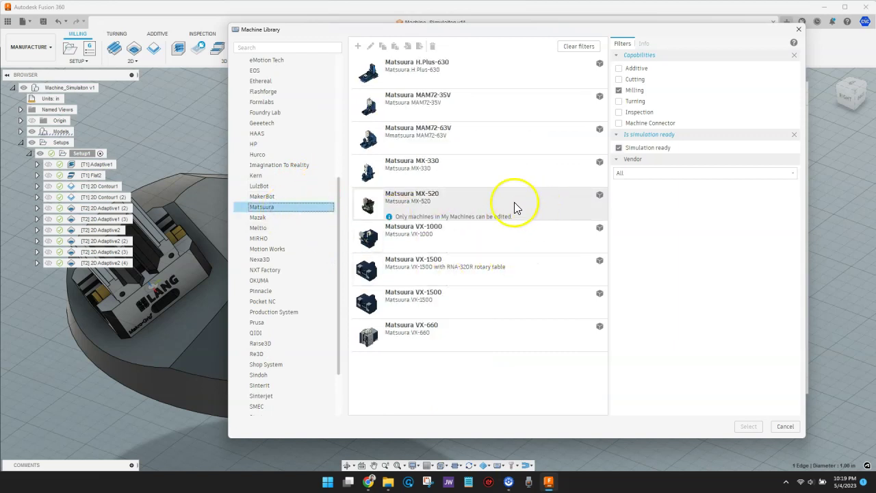
{"action": "left_click", "coordinate": [418, 208]}
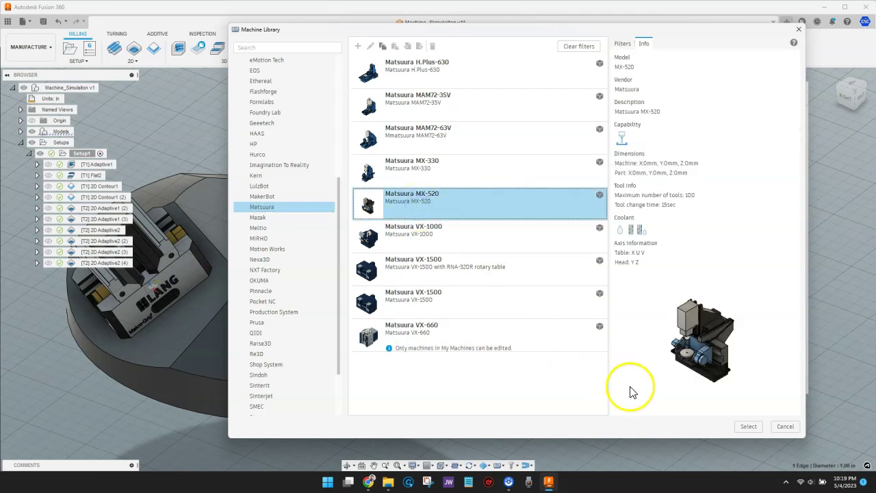
{"action": "left_click", "coordinate": [749, 426]}
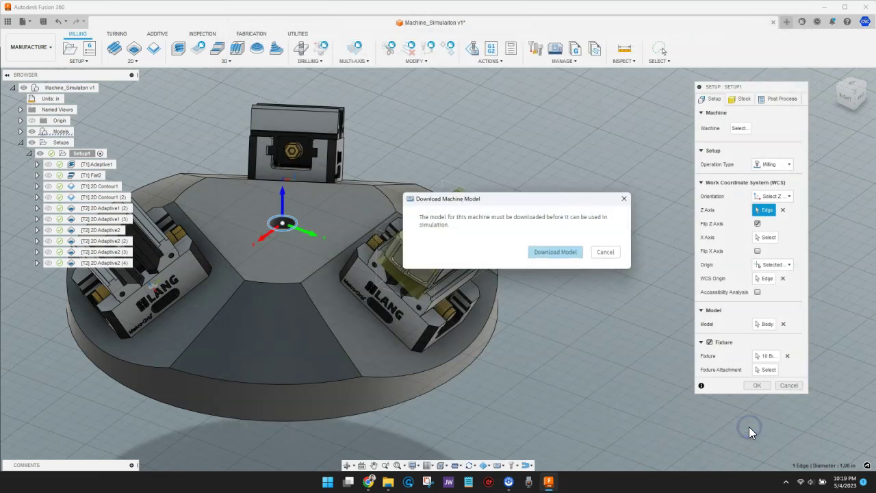
Download the MX-520 model and save it in the !_Machine_Models project.
{"action": "left_click", "coordinate": [558, 253]}
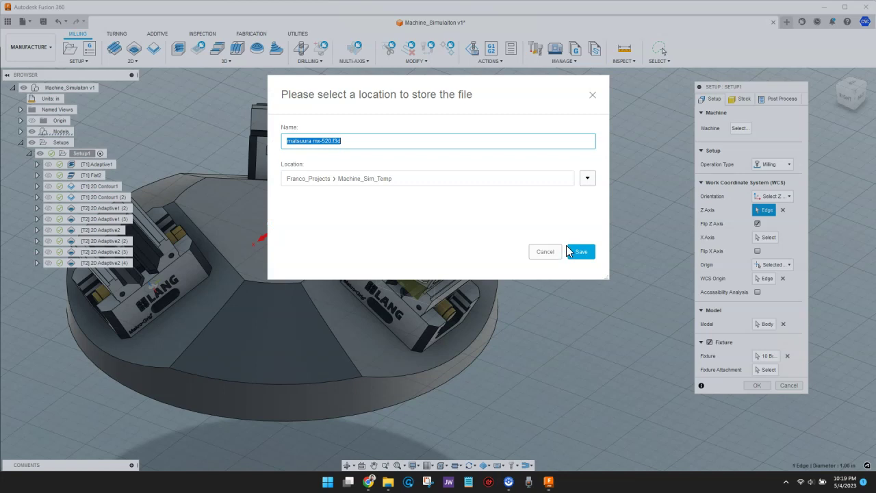
{"action": "left_click", "coordinate": [587, 180]}
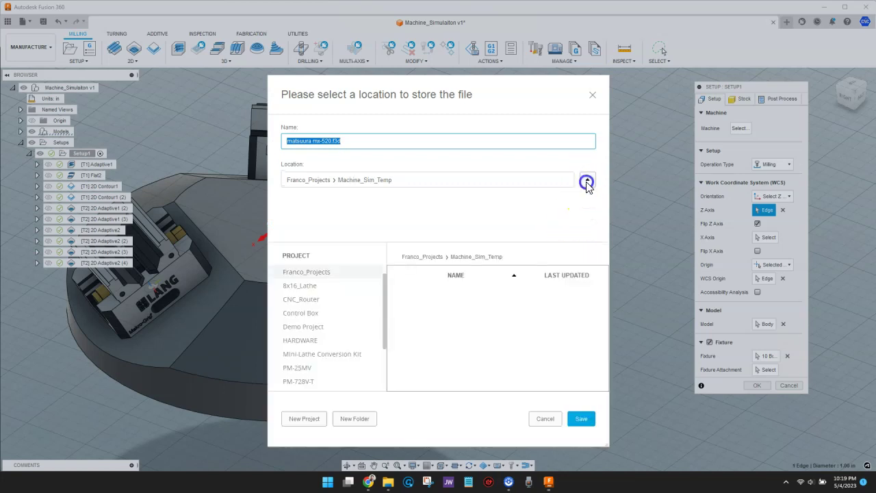
{"action": "scroll", "coordinate": [326, 294], "scroll_direction": "up", "scroll_amount": 1}
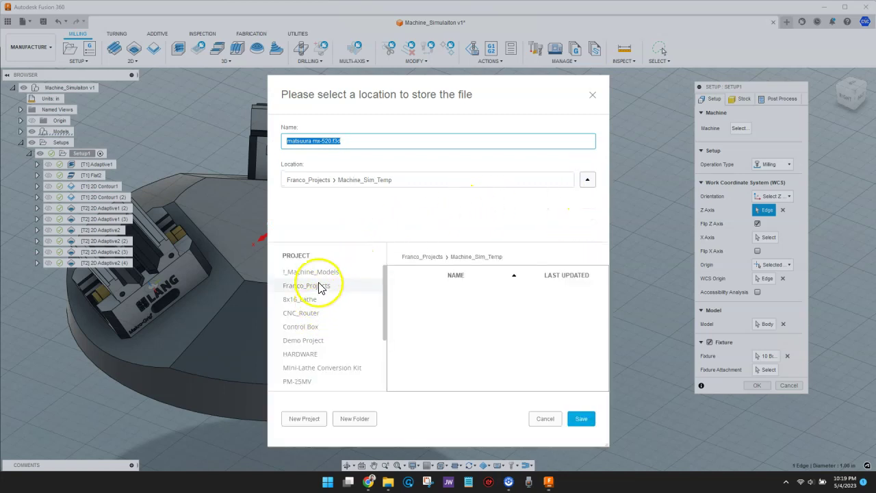
{"action": "left_click", "coordinate": [319, 272]}
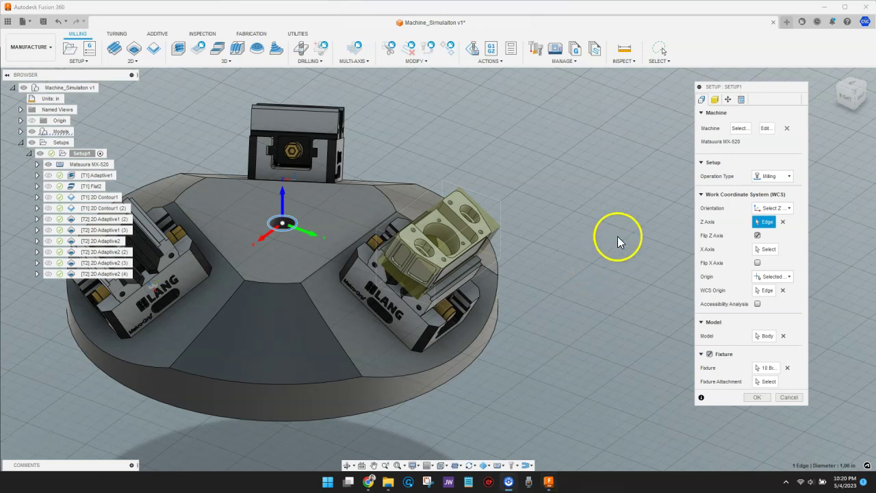
On Part Position, set the part attach point to Selected point and clear the old edge.
{"action": "left_click", "coordinate": [728, 100]}
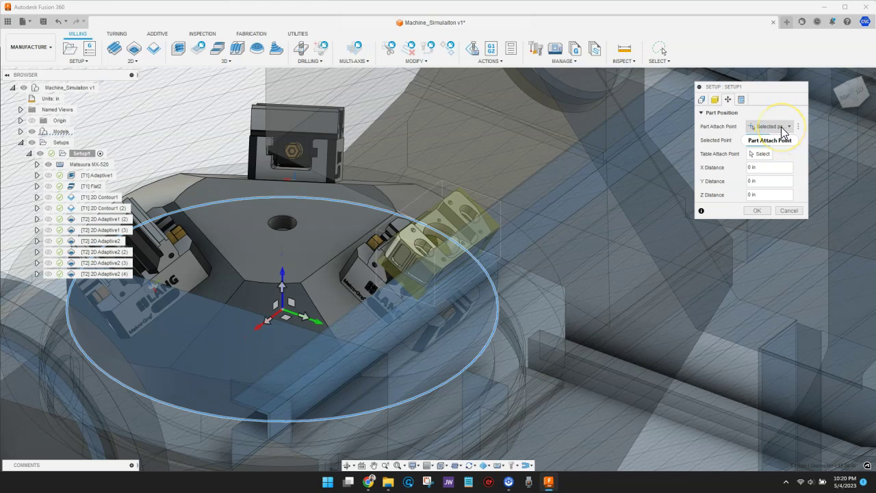
{"action": "mouse_move", "coordinate": [781, 126]}
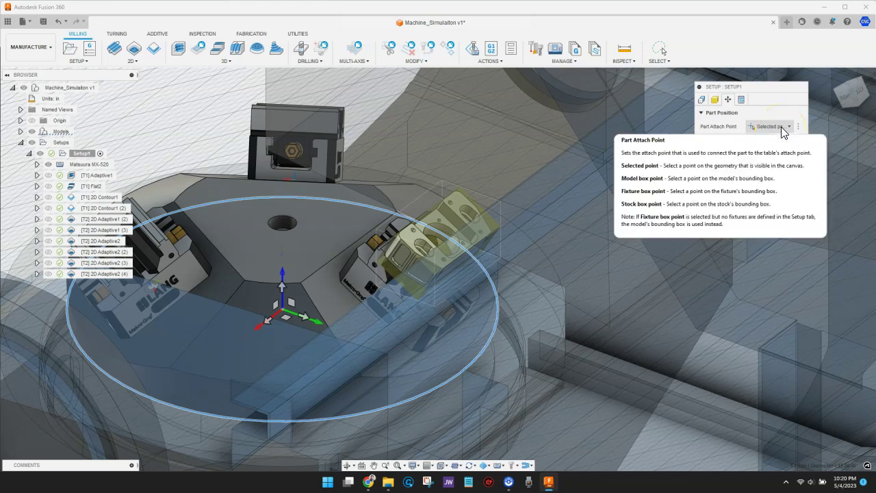
{"action": "left_click", "coordinate": [789, 130]}
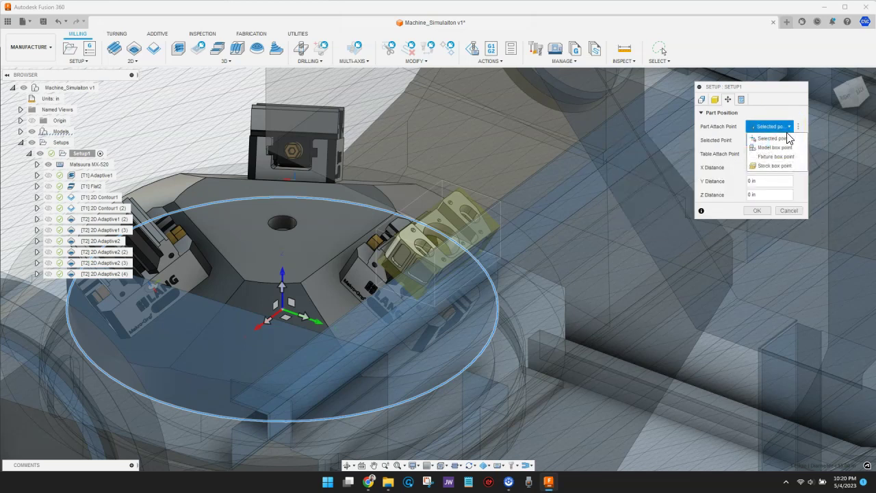
{"action": "left_click", "coordinate": [781, 139]}
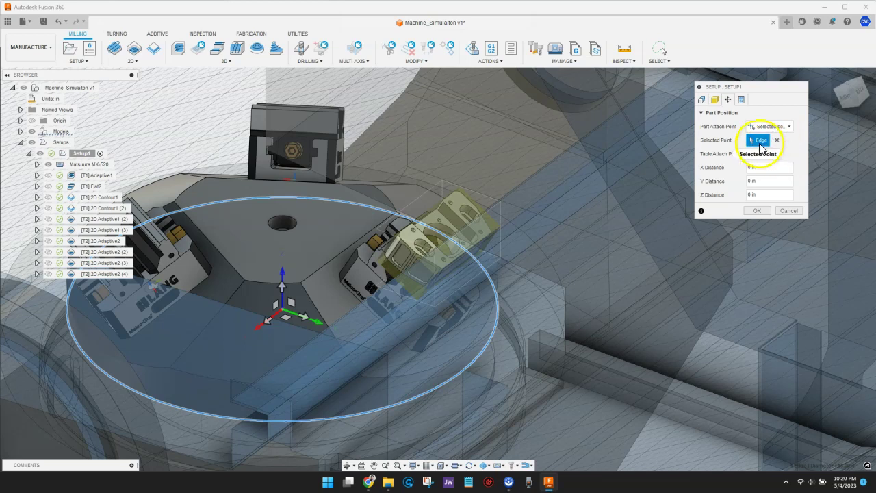
{"action": "mouse_move", "coordinate": [762, 146]}
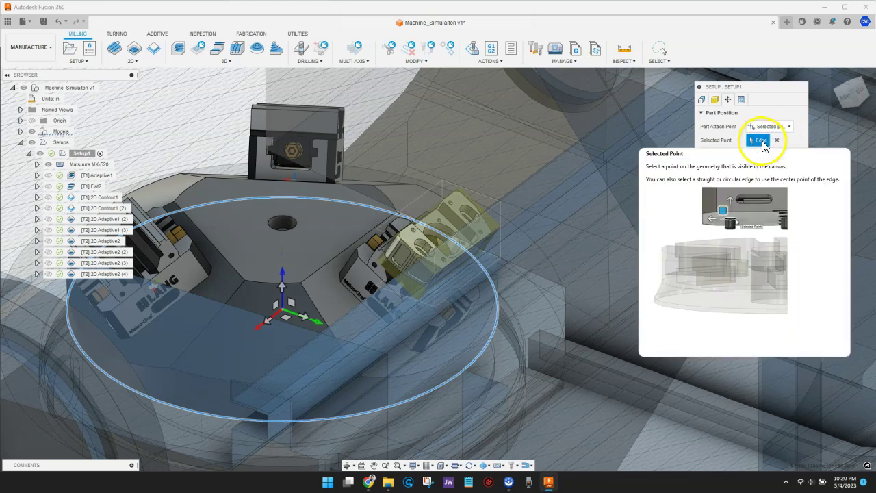
{"action": "left_click", "coordinate": [777, 141]}
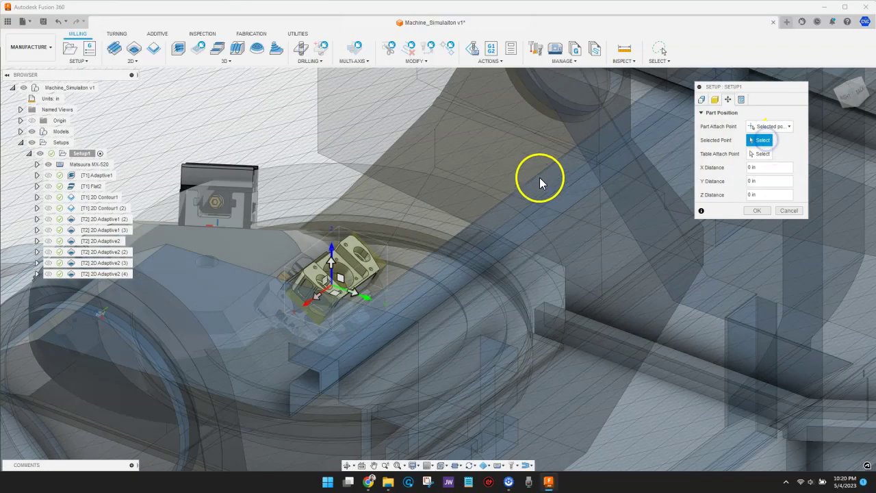
Pick an edge on the part as its attach point.
{"action": "middle_click_drag", "start_coordinate": [543, 178], "coordinate": [516, 245], "text": "shift"}
{"action": "scroll", "coordinate": [418, 187], "scroll_direction": "up", "scroll_amount": 5}
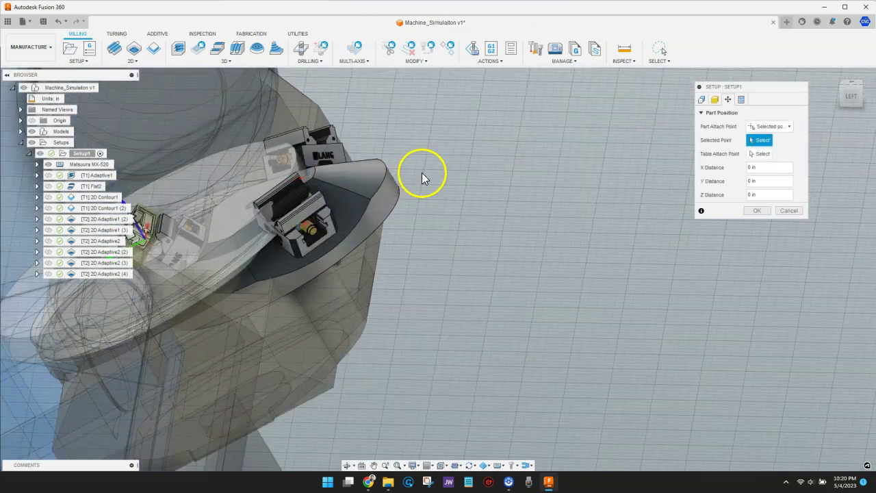
{"action": "left_click", "coordinate": [399, 201]}
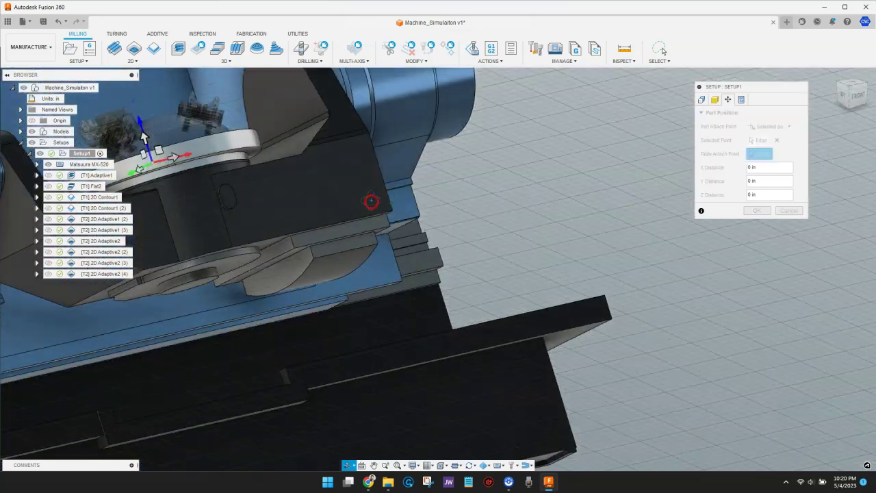
{"action": "scroll", "coordinate": [338, 176], "scroll_direction": "up", "scroll_amount": 6}
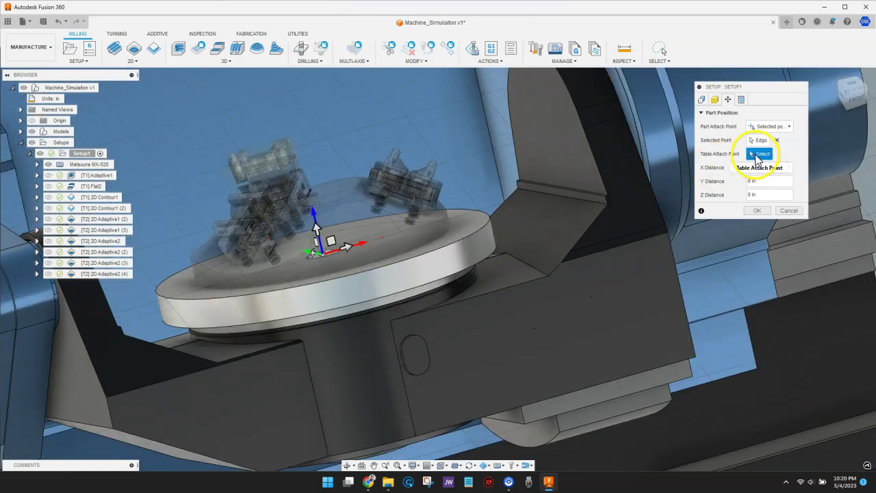
{"action": "scroll", "coordinate": [335, 207], "scroll_direction": "up", "scroll_amount": 3}
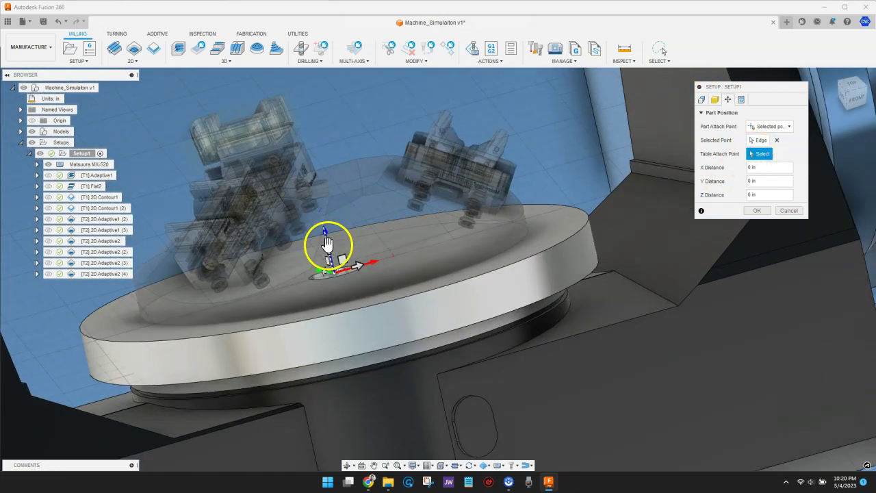
{"action": "left_click_drag", "start_coordinate": [327, 243], "coordinate": [312, 162]}
{"action": "left_click", "coordinate": [336, 260]}
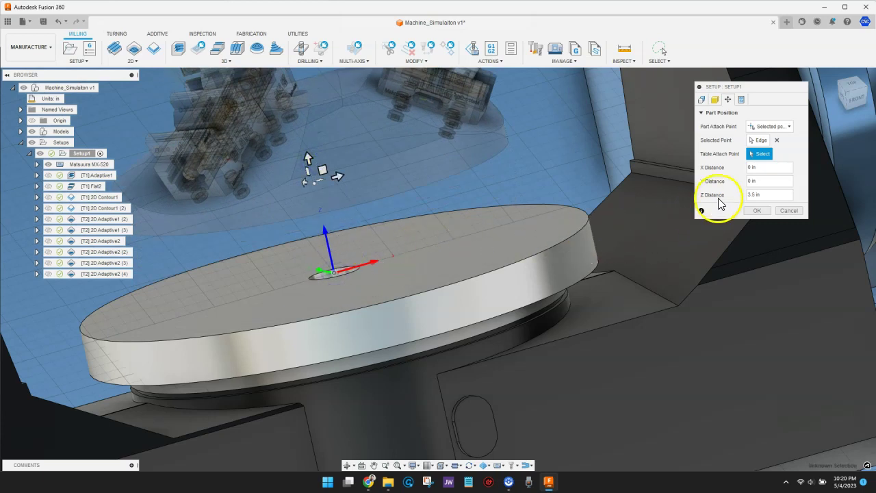
Attach the part to the table's top edge with a Z Distance of 0 in.
{"action": "left_click", "coordinate": [760, 153]}
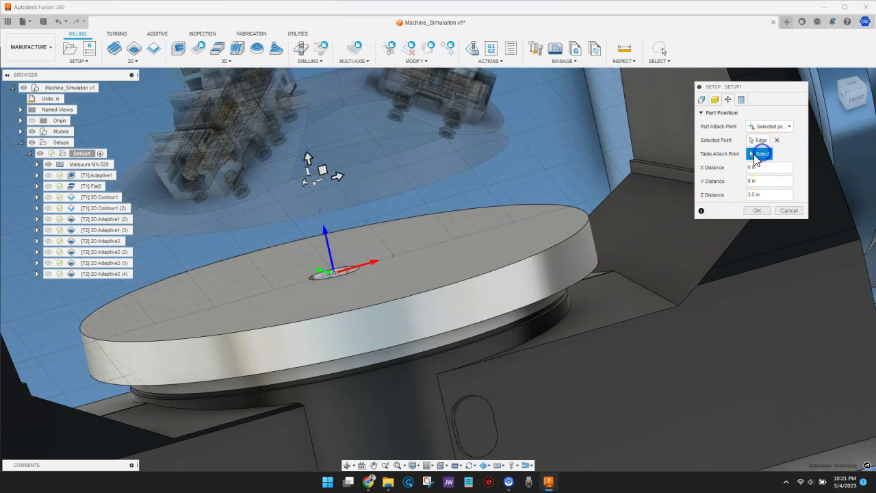
{"action": "left_click", "coordinate": [577, 237]}
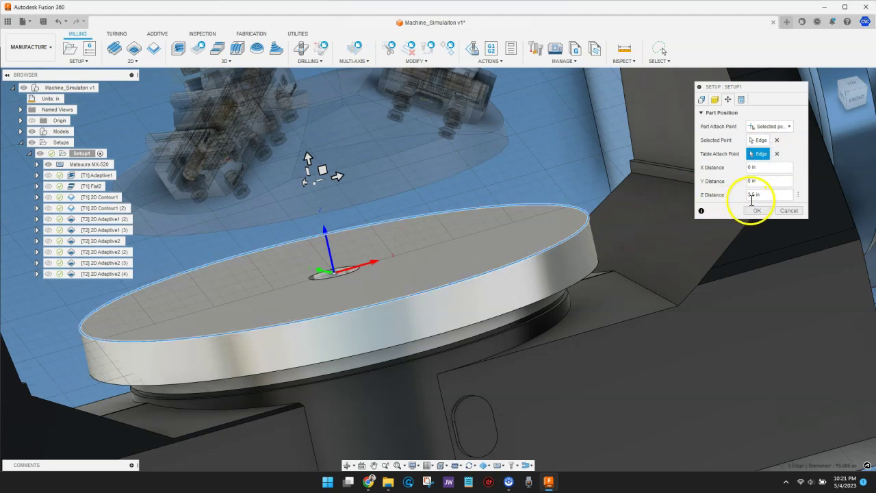
{"action": "left_click_drag", "start_coordinate": [757, 195], "coordinate": [740, 199]}
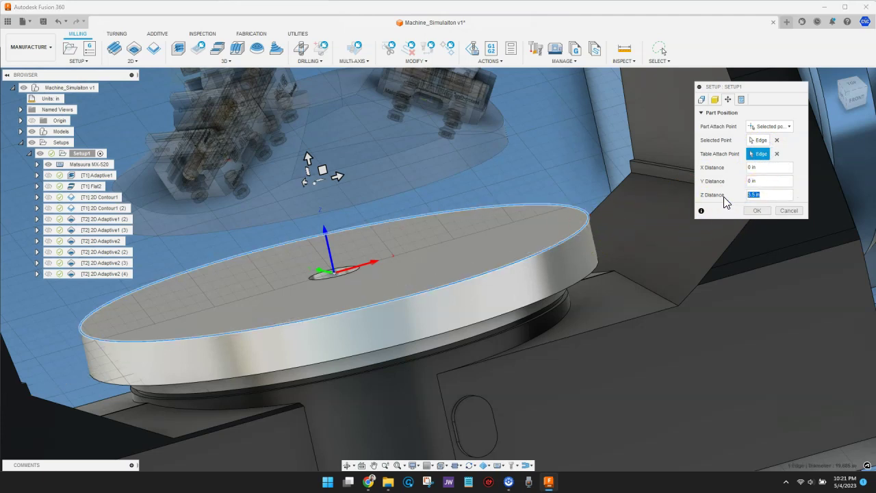
{"action": "type", "text": "0"}
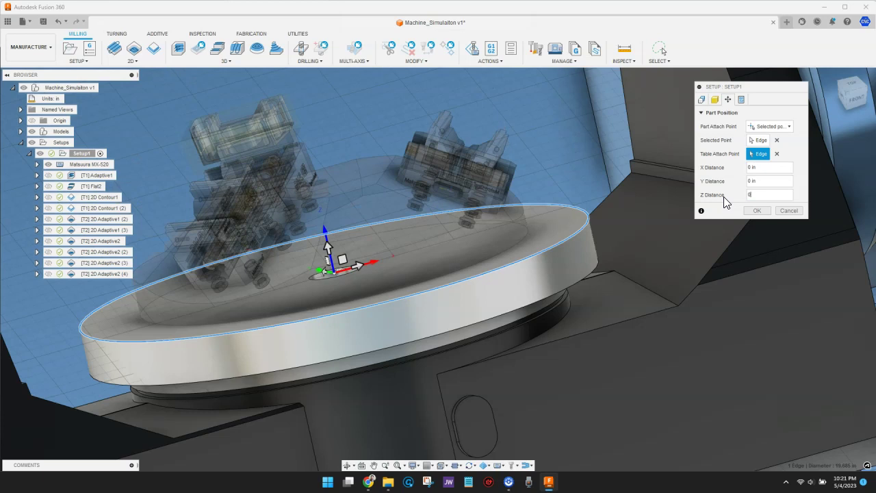
{"action": "left_click", "coordinate": [755, 211]}
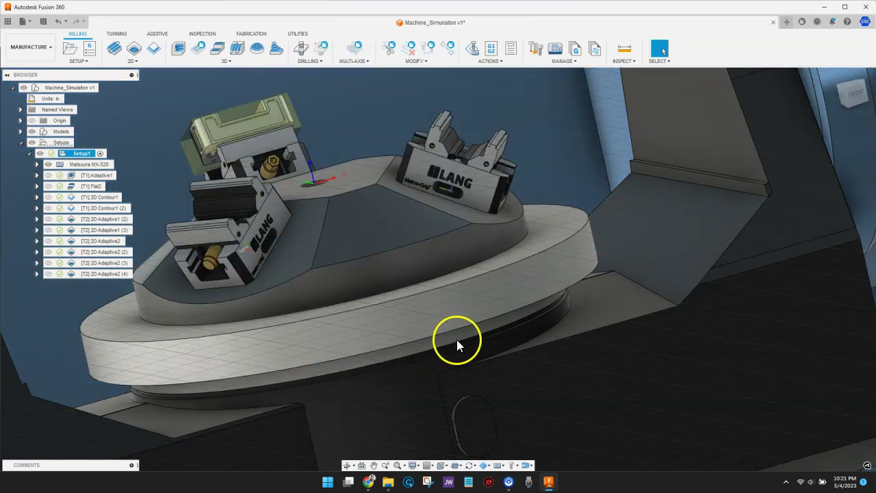
Select the Matsuura MX-520 in the setup and collapse the Named Views folder.
{"action": "scroll", "coordinate": [457, 339], "scroll_direction": "down", "scroll_amount": 5}
{"action": "middle_click_drag", "start_coordinate": [479, 320], "coordinate": [502, 321], "text": "shift"}
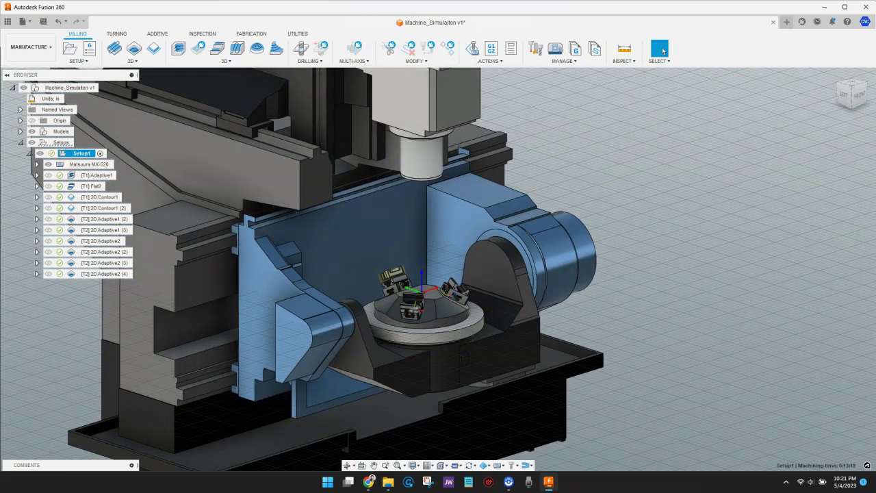
{"action": "left_click", "coordinate": [60, 446]}
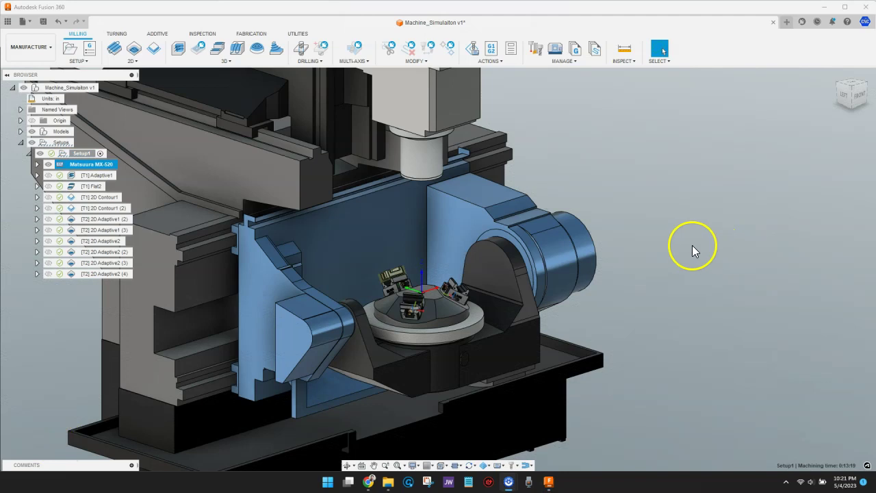
{"action": "left_click", "coordinate": [20, 111]}
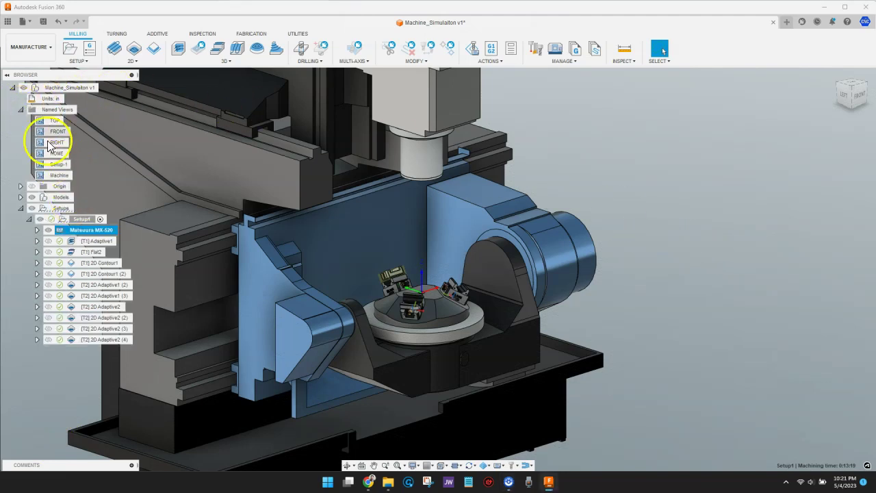
{"action": "left_click", "coordinate": [21, 111]}
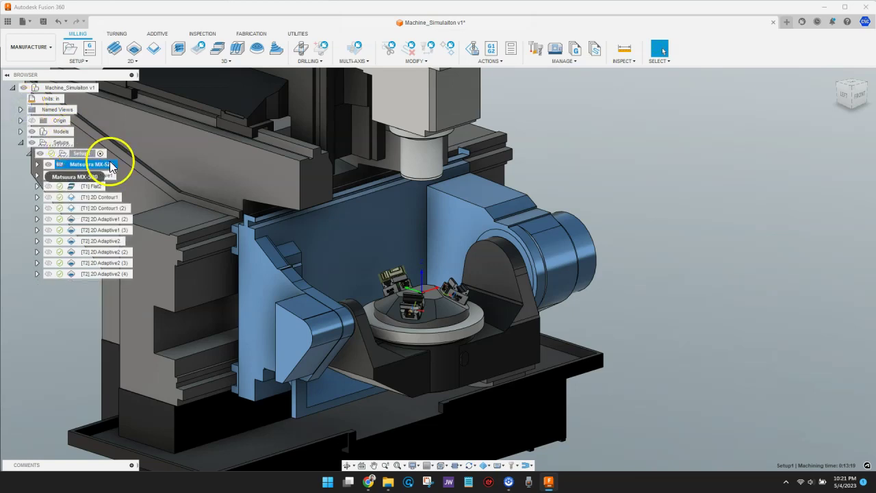
{"action": "left_click", "coordinate": [506, 61]}
Simulate with Machine from the Machine base viewpoint with Stop on collision, and play it.
{"action": "left_click", "coordinate": [506, 89]}
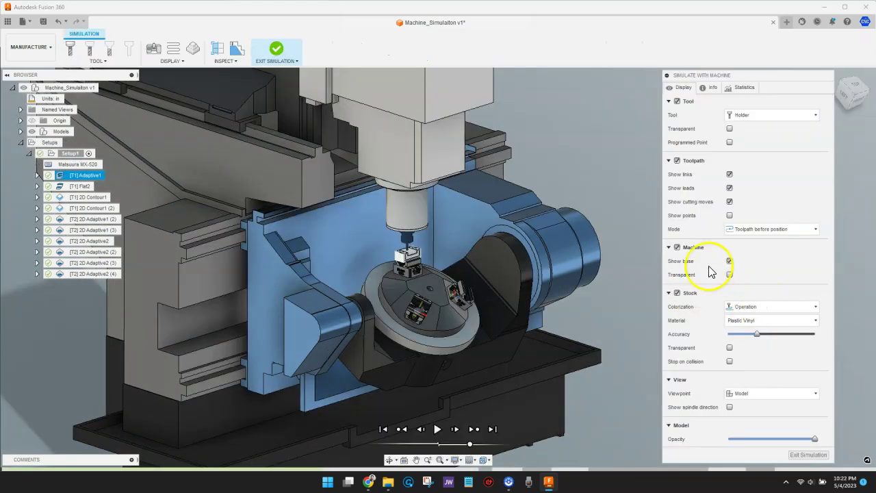
{"action": "left_click_drag", "start_coordinate": [748, 88], "coordinate": [705, 40]}
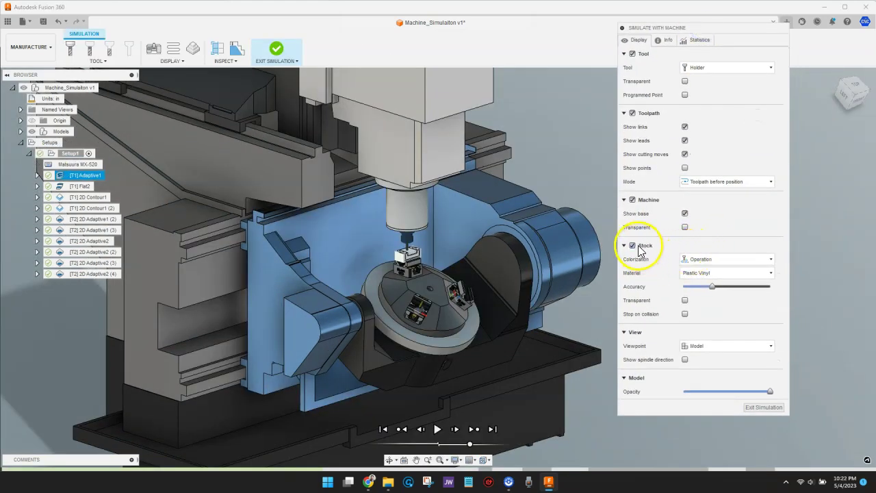
{"action": "left_click", "coordinate": [737, 352]}
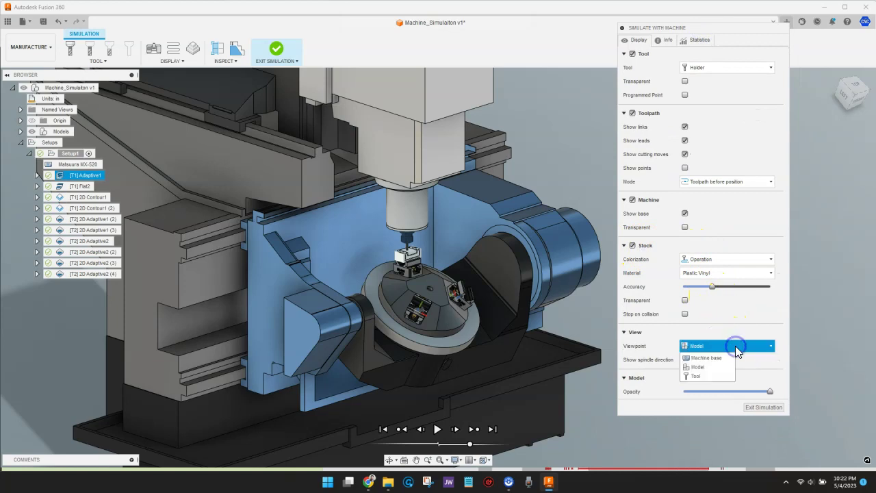
{"action": "left_click", "coordinate": [712, 358]}
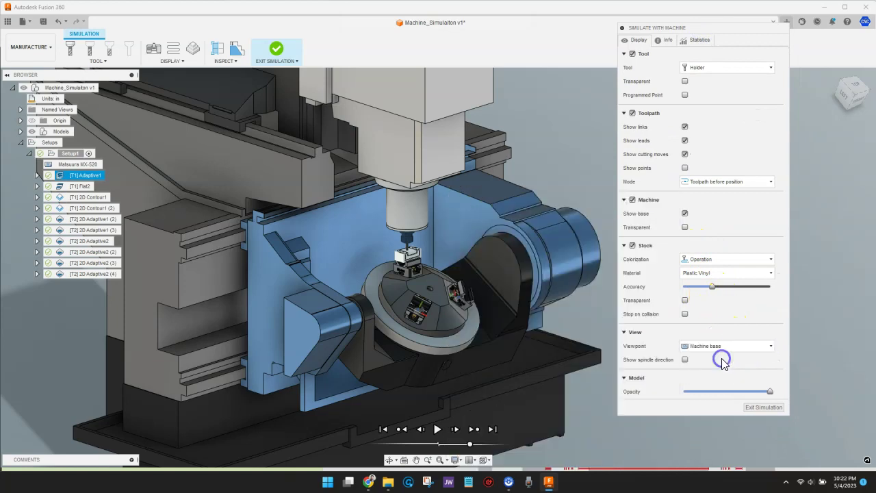
{"action": "left_click", "coordinate": [685, 315]}
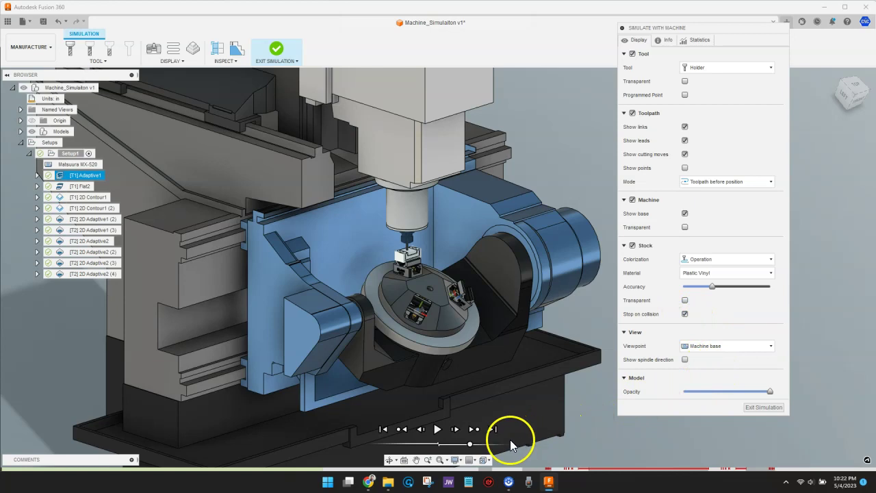
{"action": "left_click_drag", "start_coordinate": [470, 444], "coordinate": [467, 444]}
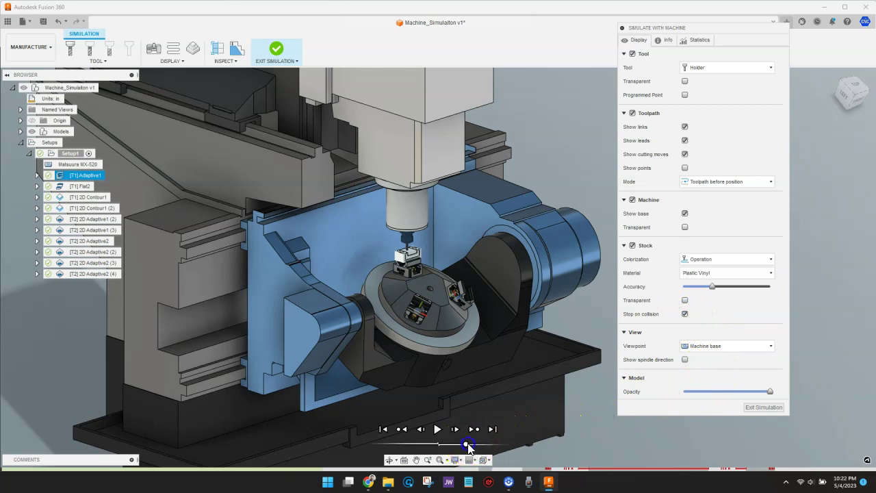
{"action": "left_click", "coordinate": [438, 429]}
{"action": "scroll", "coordinate": [406, 241], "scroll_direction": "up", "scroll_amount": 3}
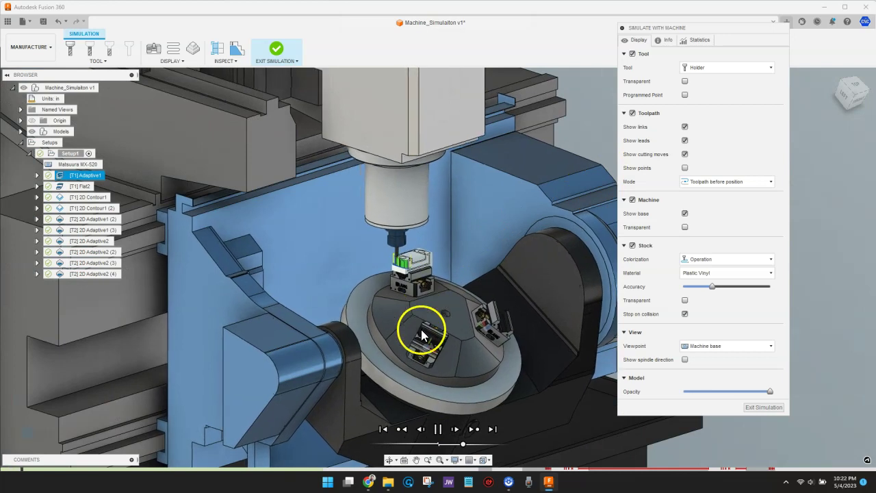
Scrub the simulation forward, review the 19 collisions on the Info tab, and exit.
{"action": "left_click", "coordinate": [470, 445]}
{"action": "left_click_drag", "start_coordinate": [470, 445], "coordinate": [478, 446]}
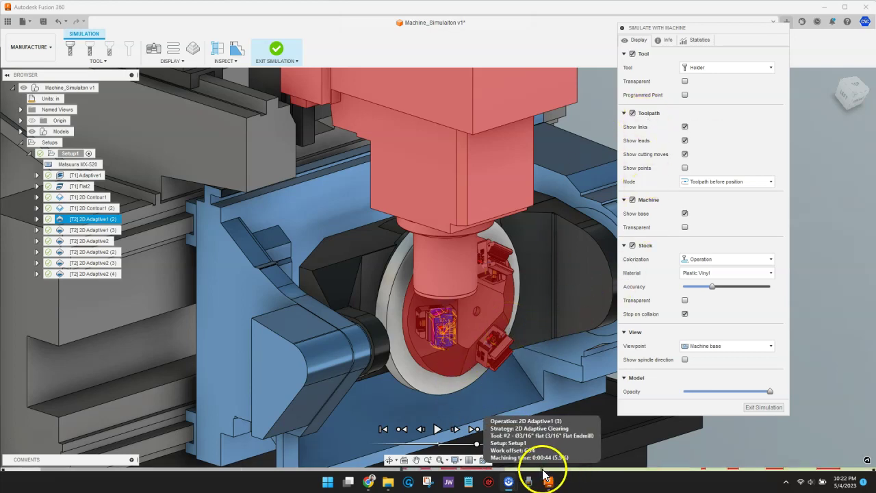
{"action": "left_click", "coordinate": [668, 39]}
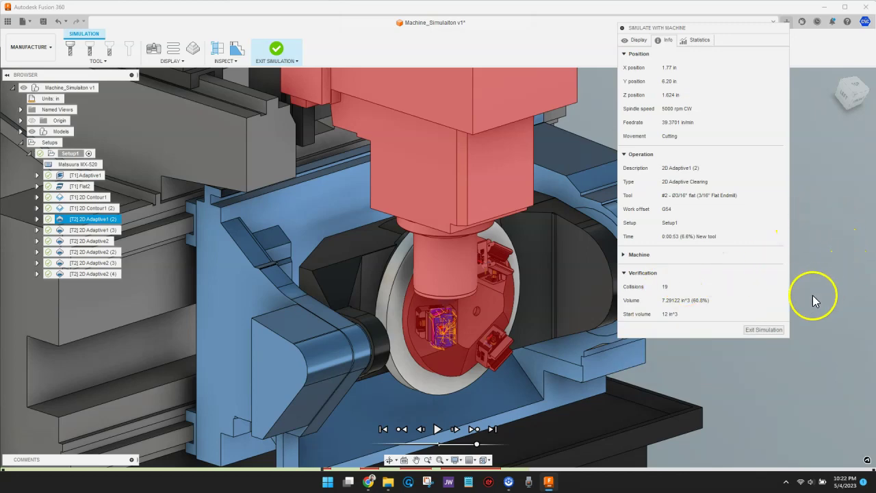
{"action": "left_click", "coordinate": [760, 331]}
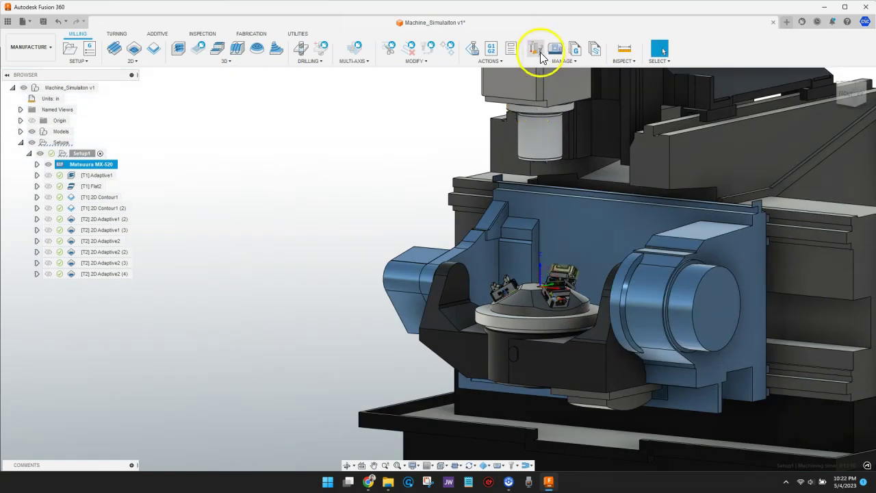
Fit tool 2's 3/16" flat endmill with the CT40 - 0.250 x 4.00 End Mill Holder.
{"action": "left_click", "coordinate": [537, 52]}
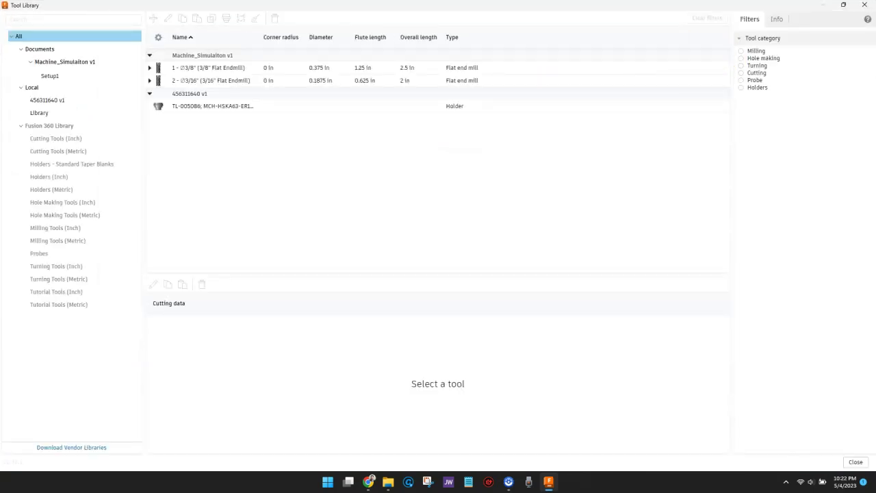
{"action": "left_click", "coordinate": [218, 85]}
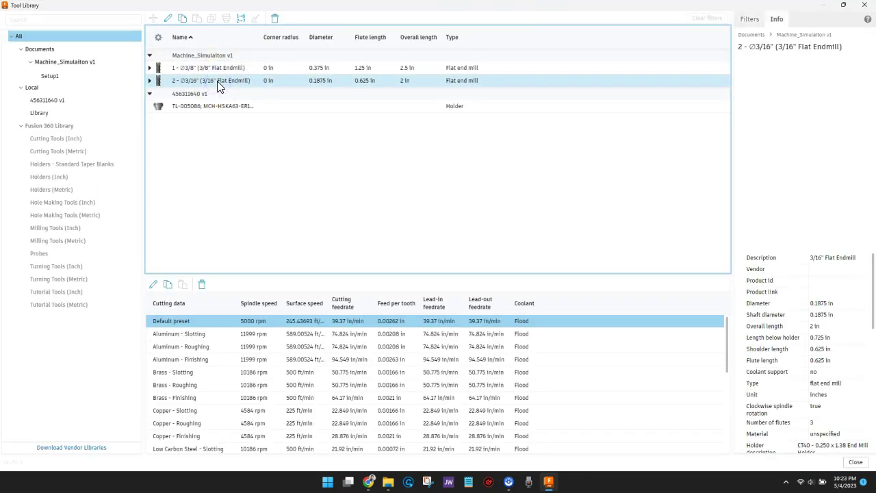
{"action": "right_click", "coordinate": [219, 84]}
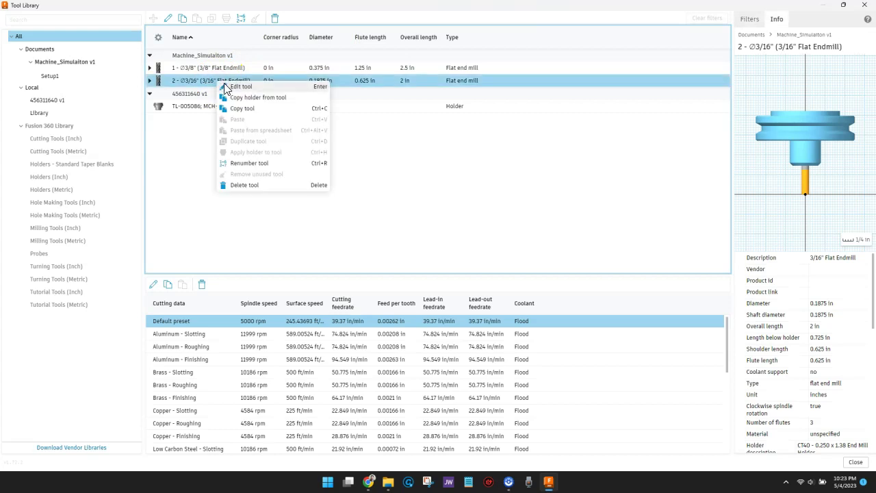
{"action": "key", "text": "Return"}
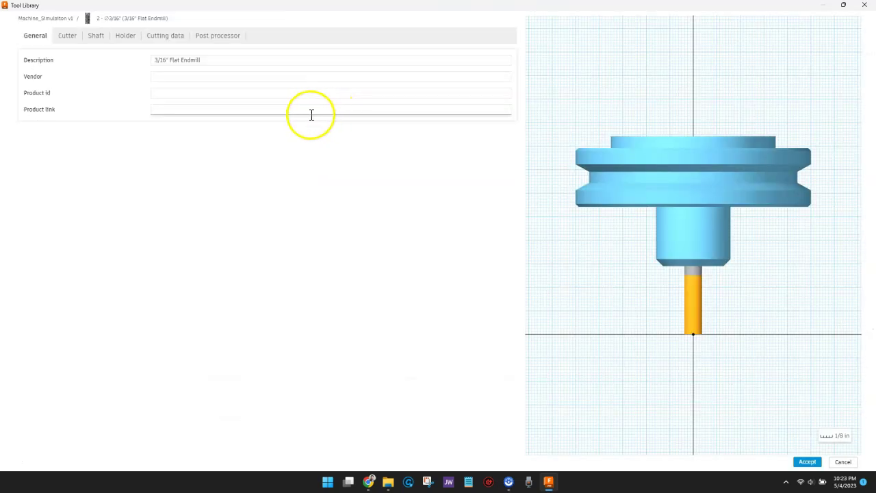
{"action": "left_click", "coordinate": [126, 35]}
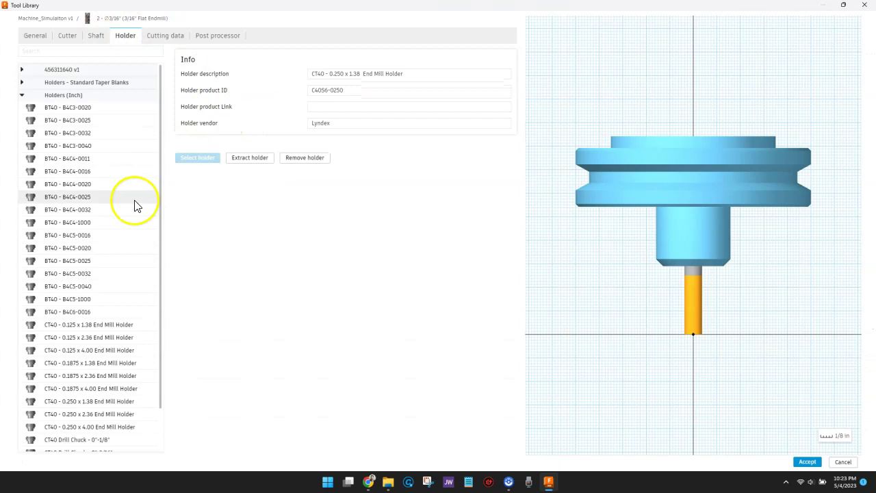
{"action": "scroll", "coordinate": [112, 290], "scroll_direction": "down", "scroll_amount": 3}
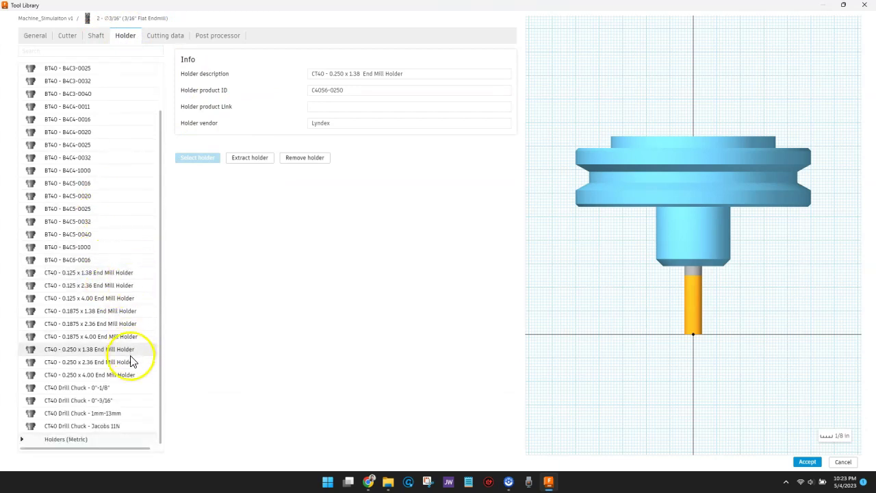
{"action": "left_click", "coordinate": [98, 374]}
{"action": "left_click", "coordinate": [200, 159]}
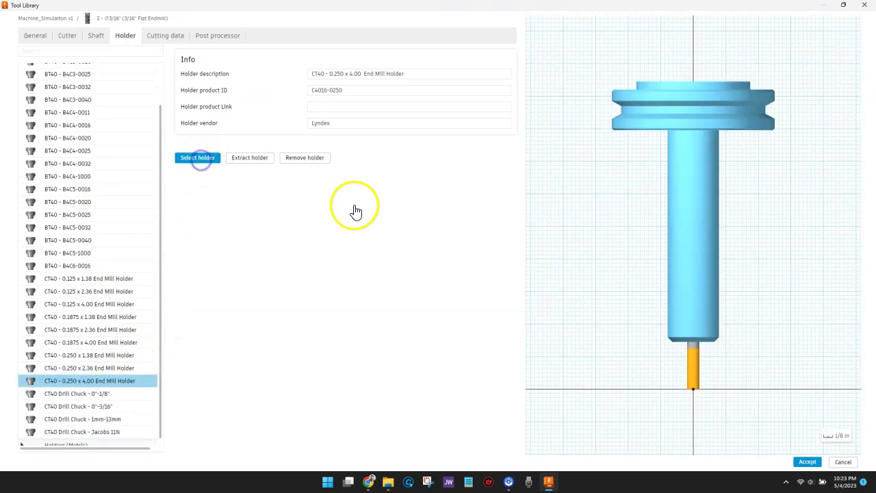
{"action": "left_click", "coordinate": [811, 462]}
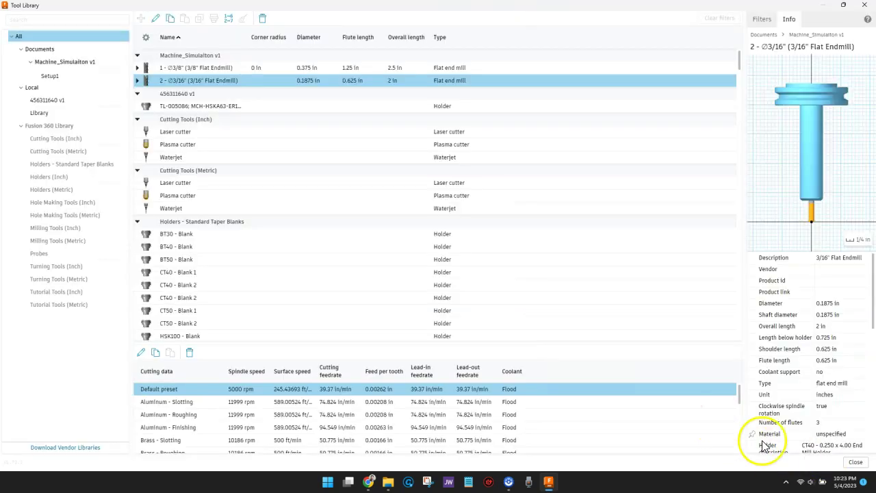
{"action": "left_click", "coordinate": [846, 463]}
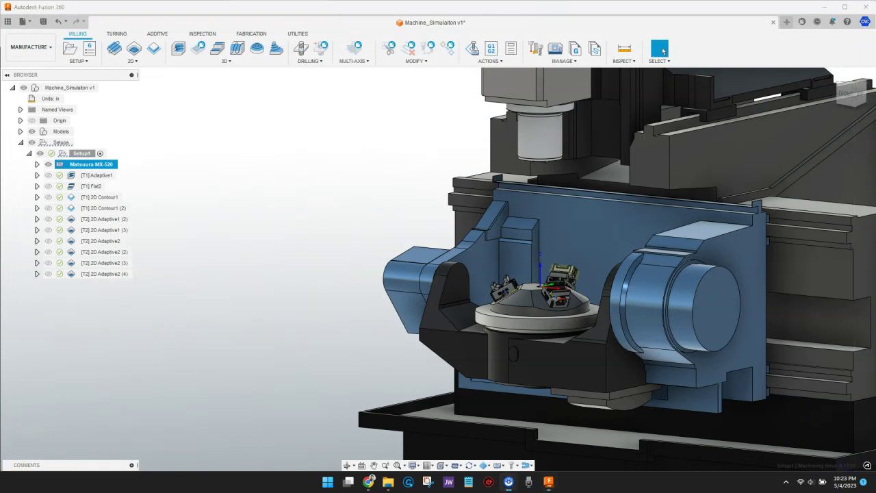
{"action": "left_click", "coordinate": [250, 245]}
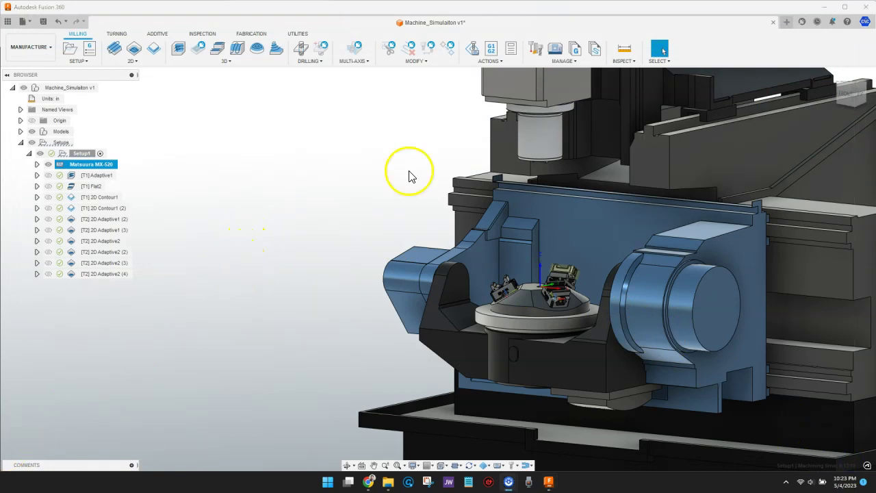
{"action": "left_click", "coordinate": [833, 77]}
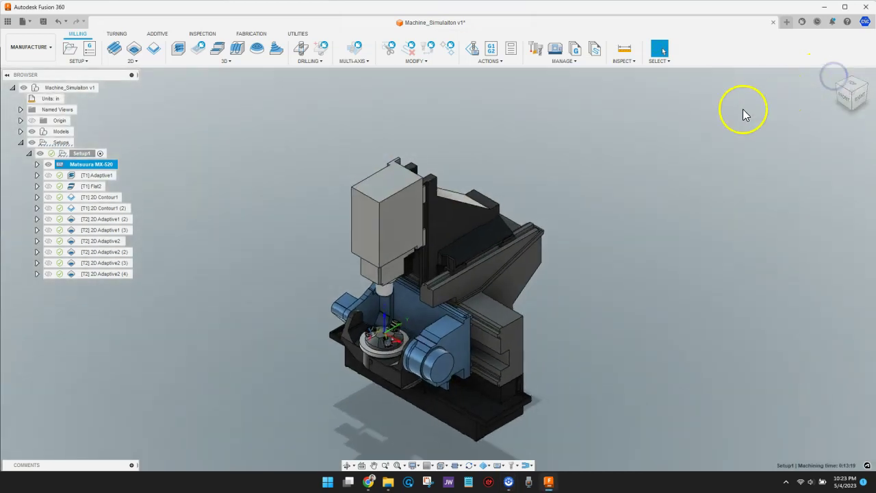
{"action": "scroll", "coordinate": [380, 354], "scroll_direction": "up", "scroll_amount": 5}
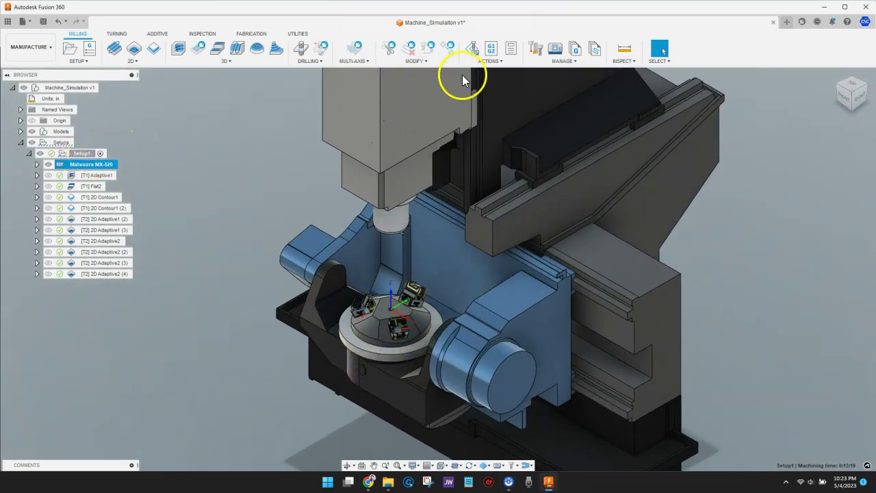
{"action": "left_click", "coordinate": [566, 62]}
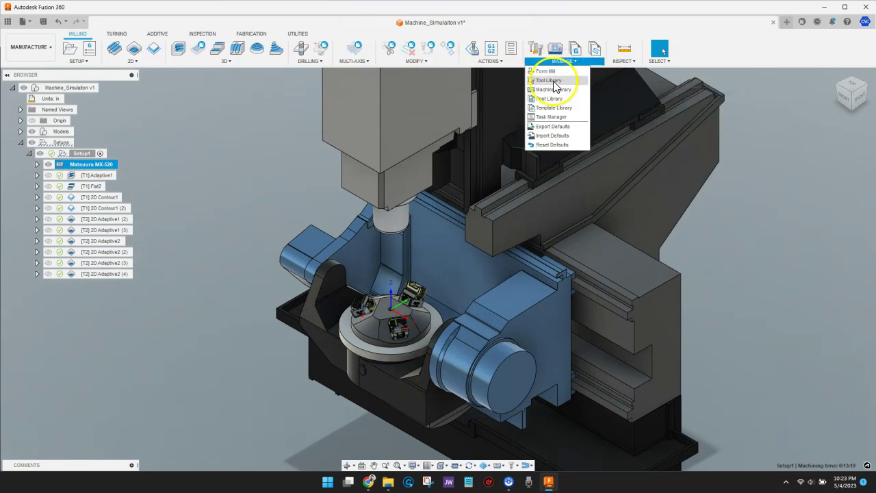
{"action": "mouse_move", "coordinate": [490, 63]}
{"action": "left_click", "coordinate": [501, 88]}
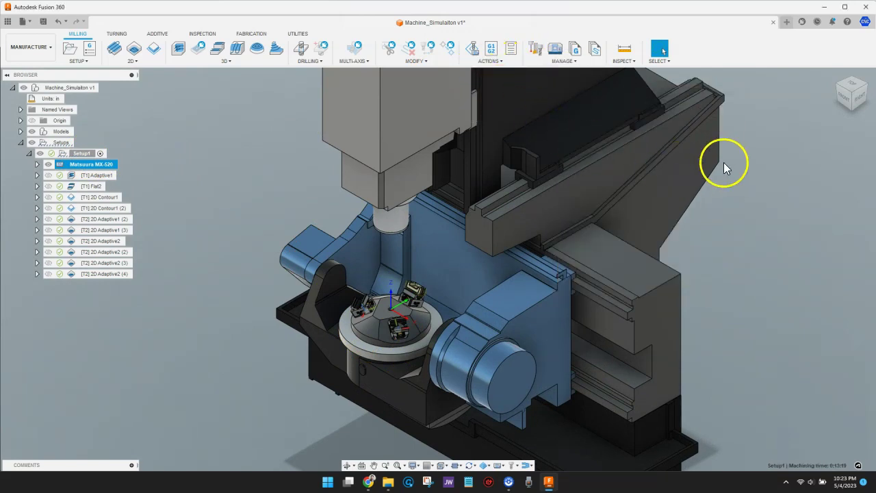